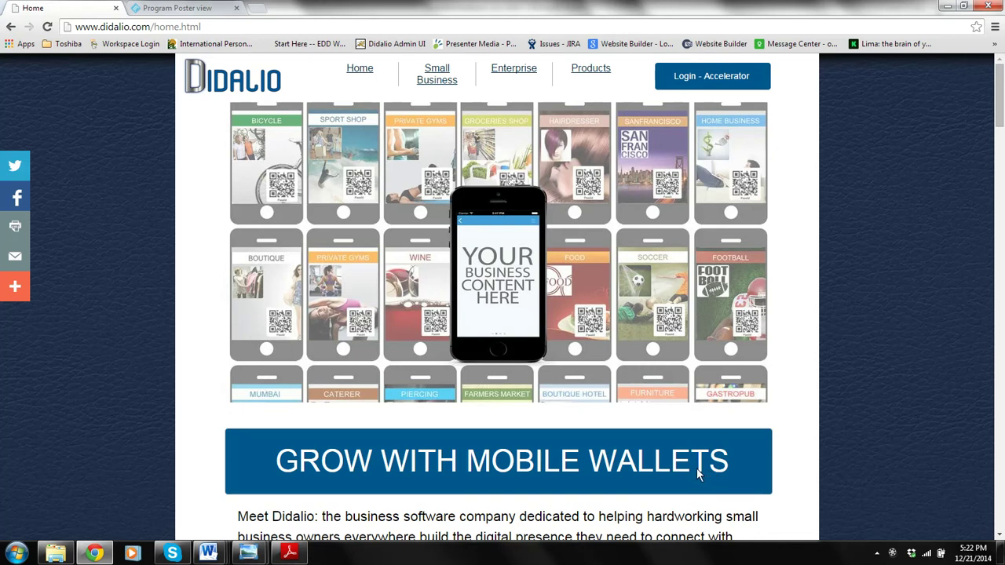
{"action": "key", "text": "ctrl+a"}
{"action": "left_click", "coordinate": [219, 146]}
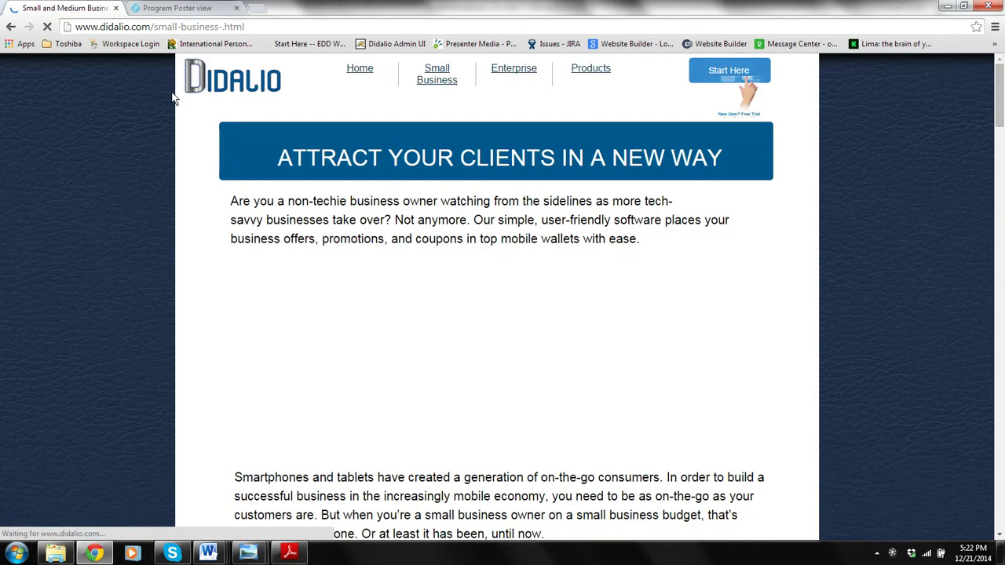
{"action": "left_click", "coordinate": [198, 85]}
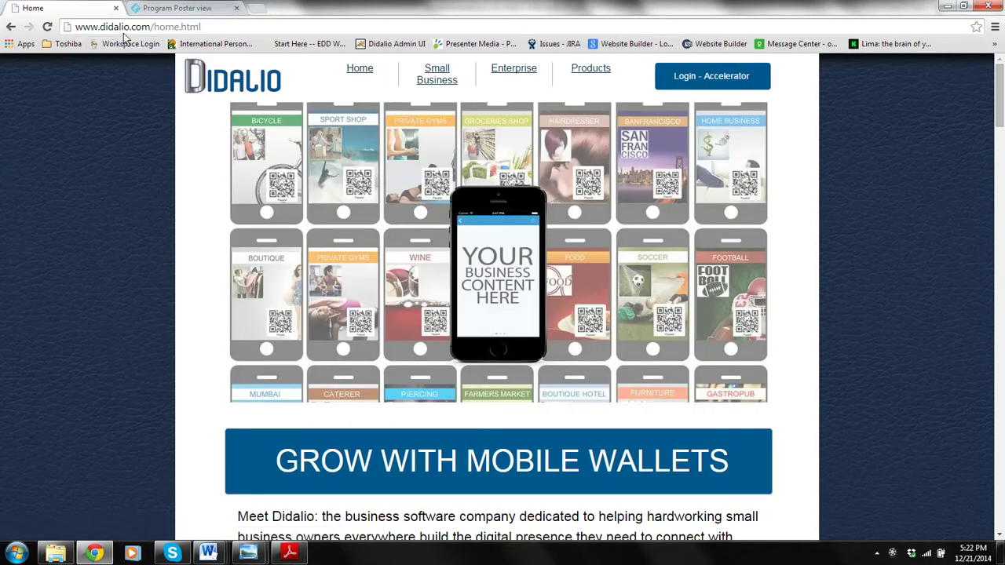
Open the accelerator dashboard from the Didalio home page and log out of the active account
{"action": "left_click", "coordinate": [711, 76]}
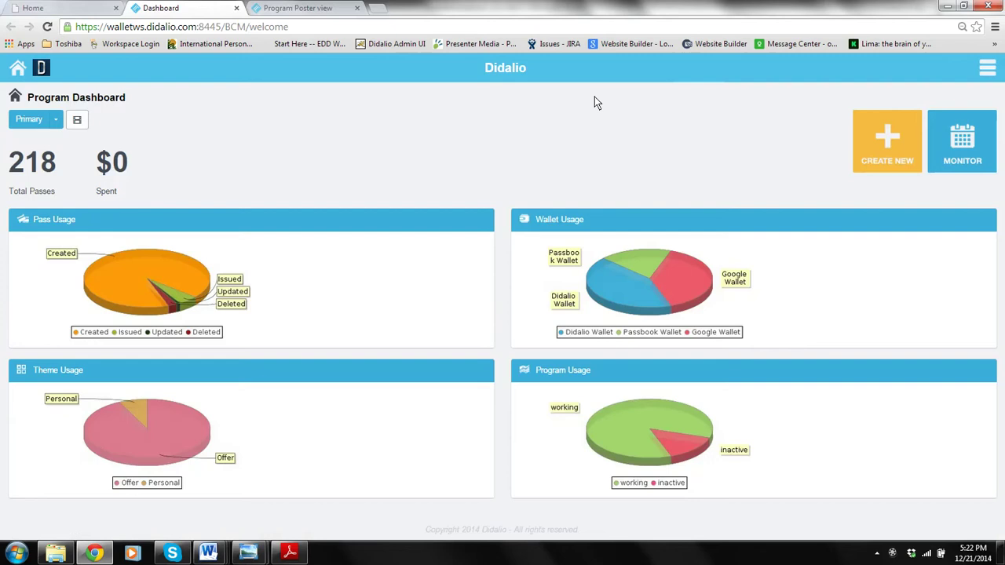
{"action": "left_click", "coordinate": [986, 68]}
{"action": "left_click", "coordinate": [948, 125]}
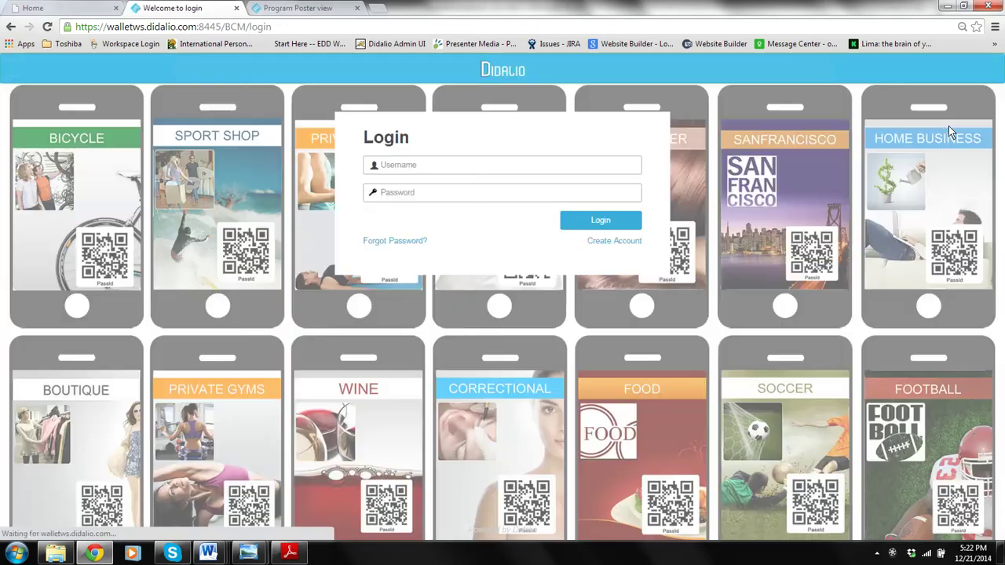
Reopen the accelerator login from the home page, log in as Didalio with the account password, and dismiss the how-to video
{"action": "left_click", "coordinate": [86, 10]}
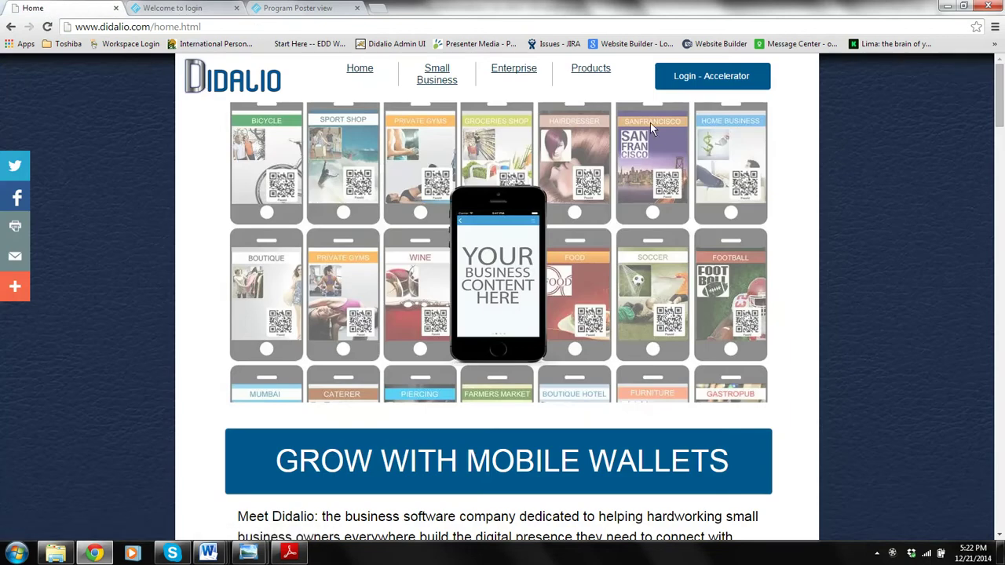
{"action": "left_click", "coordinate": [677, 86]}
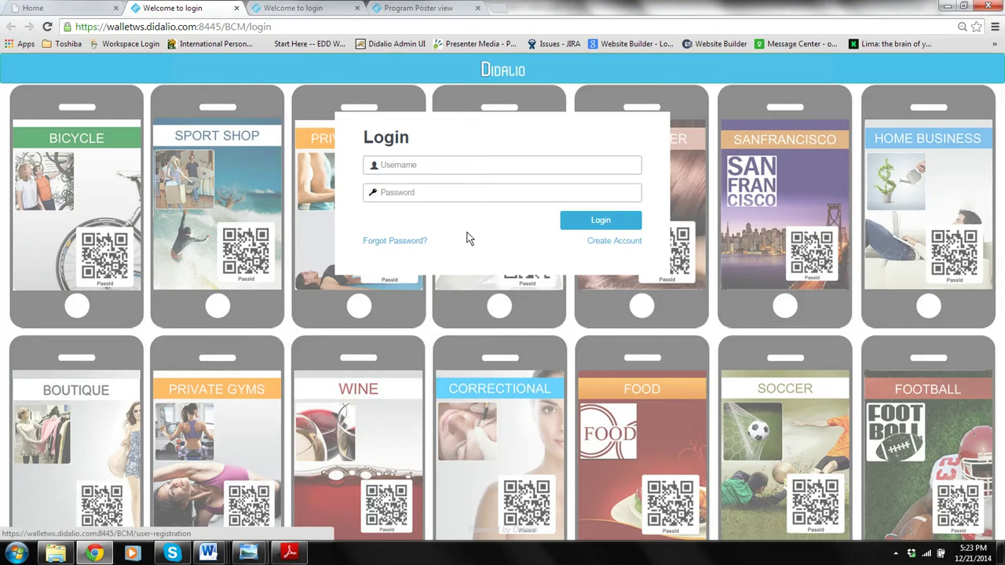
{"action": "left_click", "coordinate": [426, 167]}
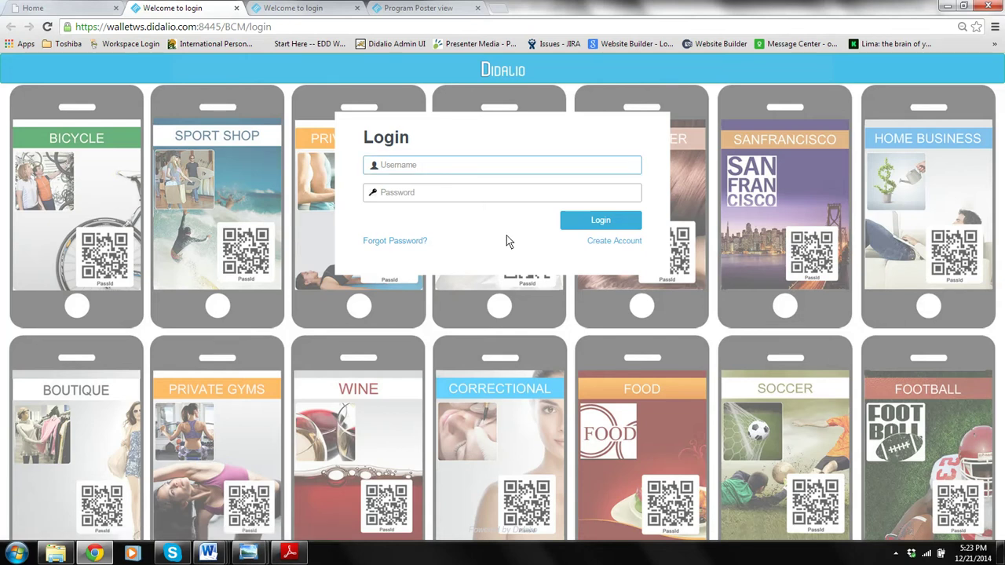
{"action": "left_click", "coordinate": [487, 174]}
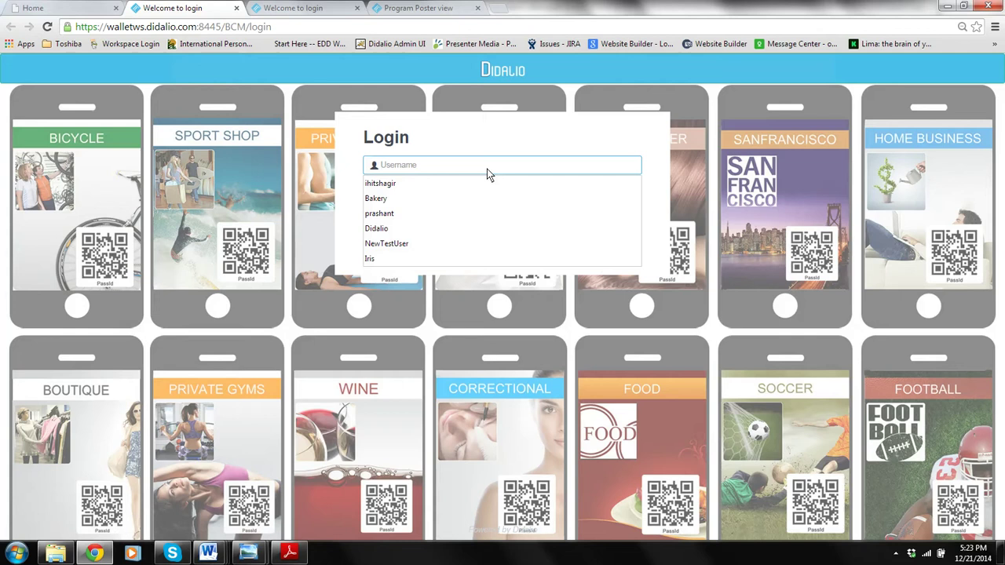
{"action": "type", "text": "Didalio"}
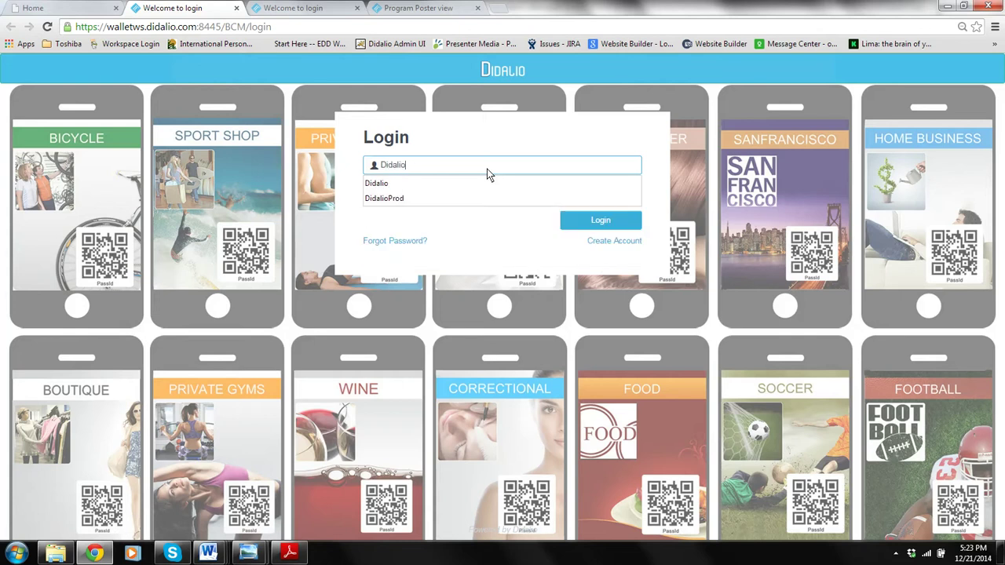
{"action": "key", "text": "Tab"}
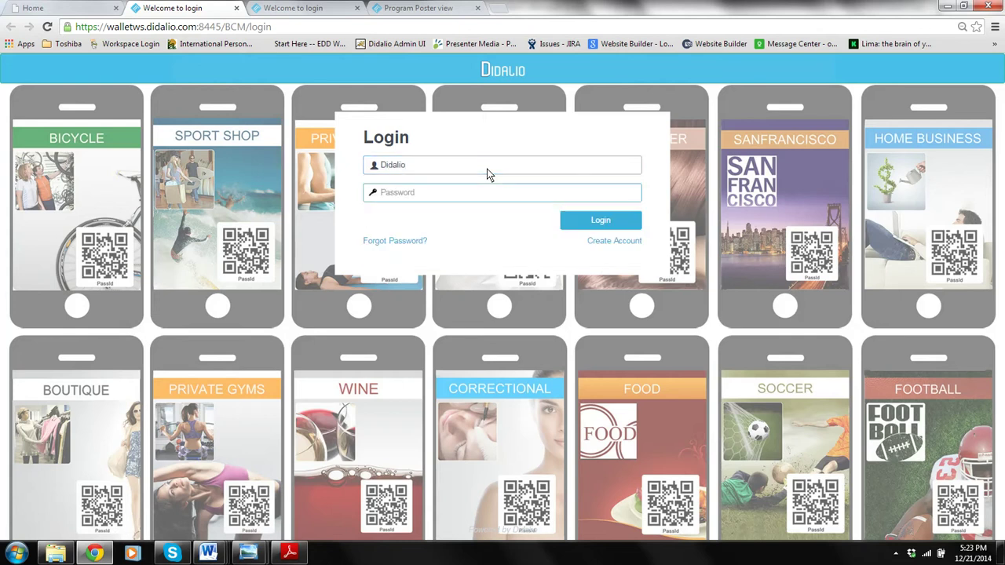
{"action": "type", "text": "********"}
{"action": "left_click", "coordinate": [594, 219]}
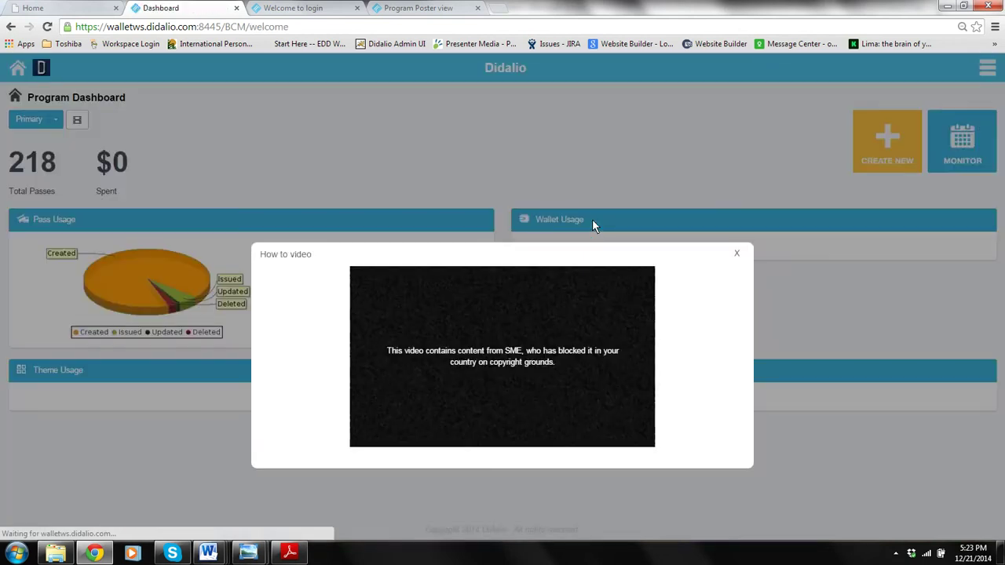
{"action": "left_click", "coordinate": [736, 254]}
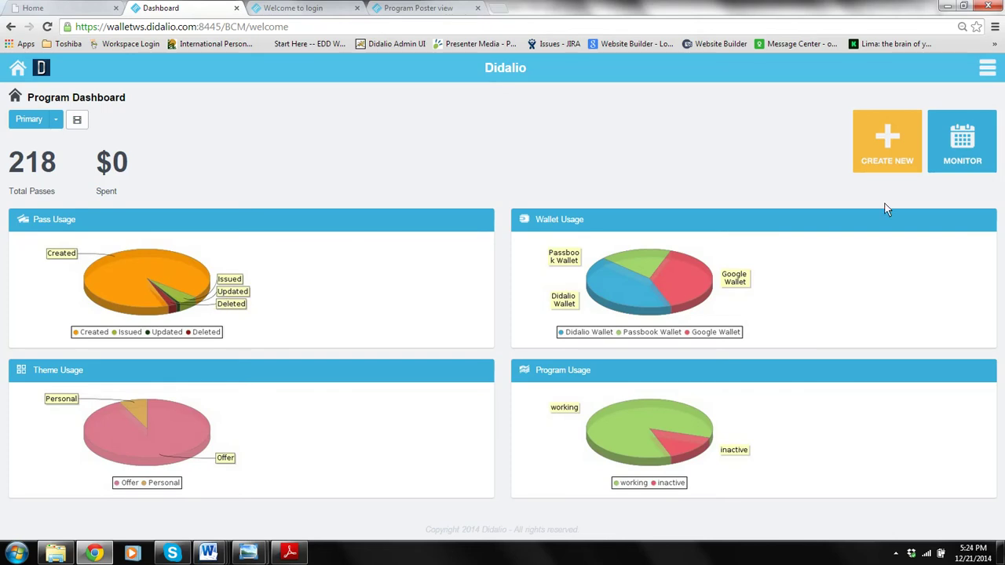
Start a new program with the Offer theme and continue to the program definition
{"action": "left_click", "coordinate": [889, 158]}
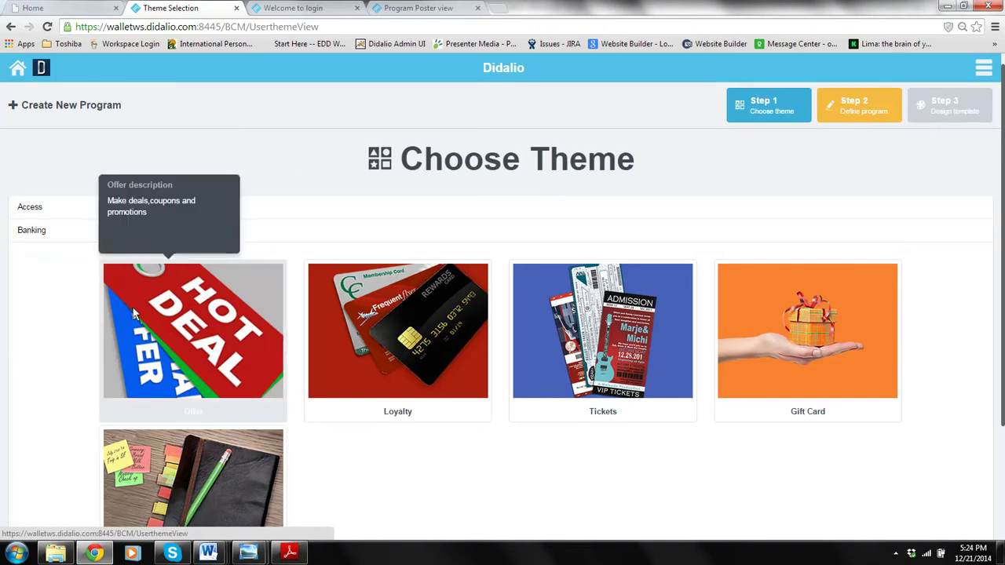
{"action": "left_click", "coordinate": [169, 317]}
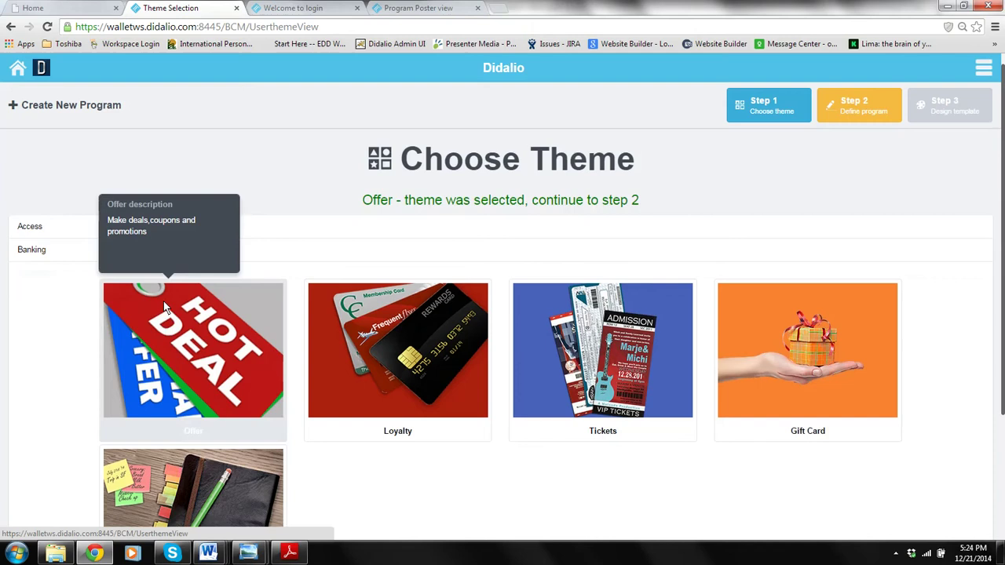
{"action": "left_click", "coordinate": [824, 112]}
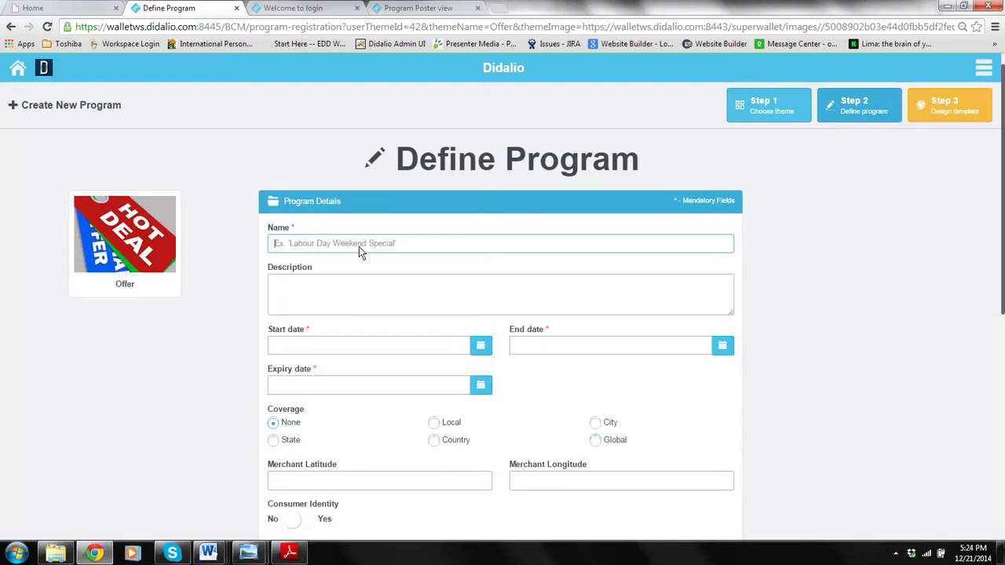
Name the new program "Florist Offer"
{"action": "type", "text": "Florist "}
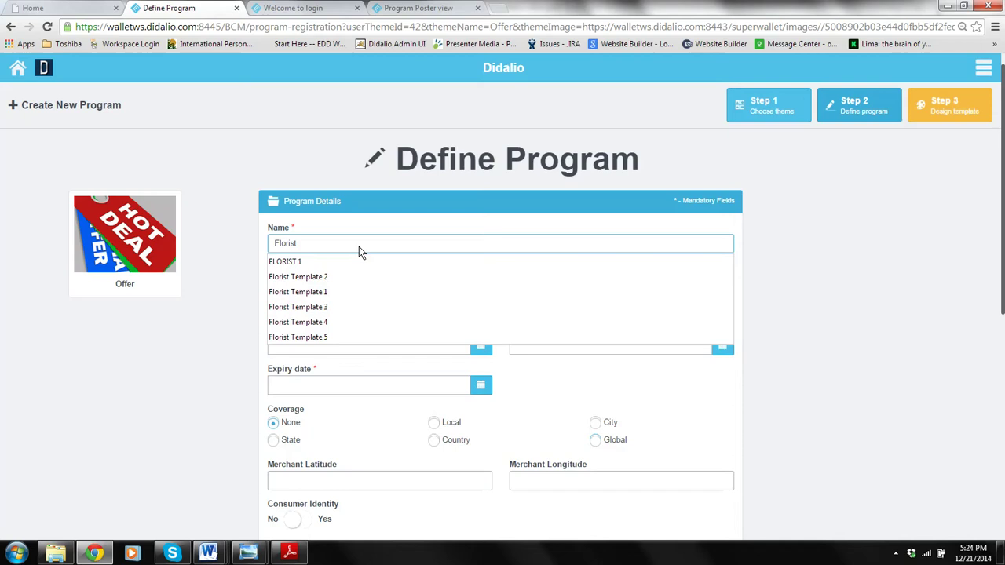
{"action": "type", "text": "Offer"}
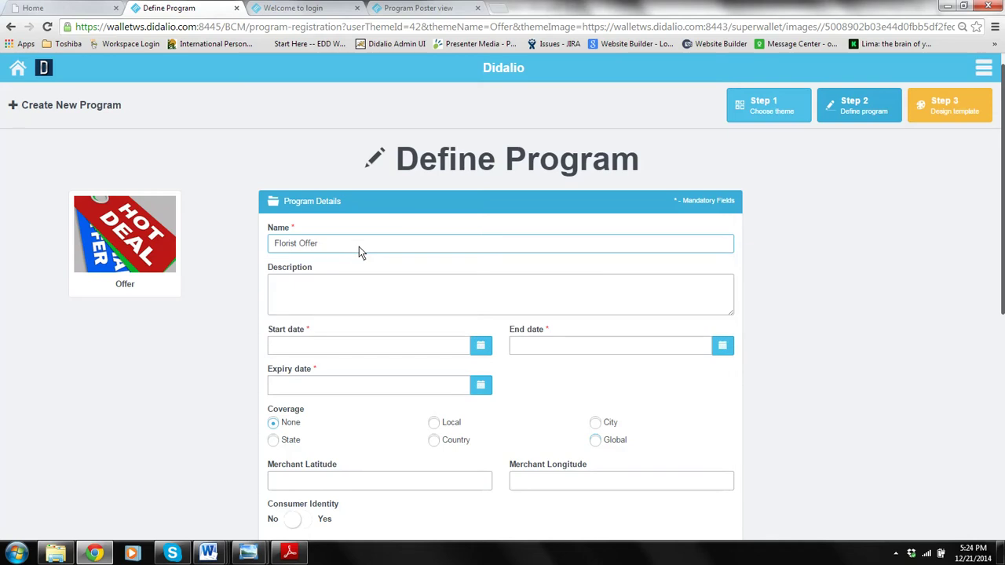
{"action": "left_click", "coordinate": [340, 303]}
Set the program's start date to 12/21/2014 and its end and expiry dates to 02/15/2015
{"action": "scroll", "coordinate": [339, 303], "scroll_direction": "down", "scroll_amount": 1}
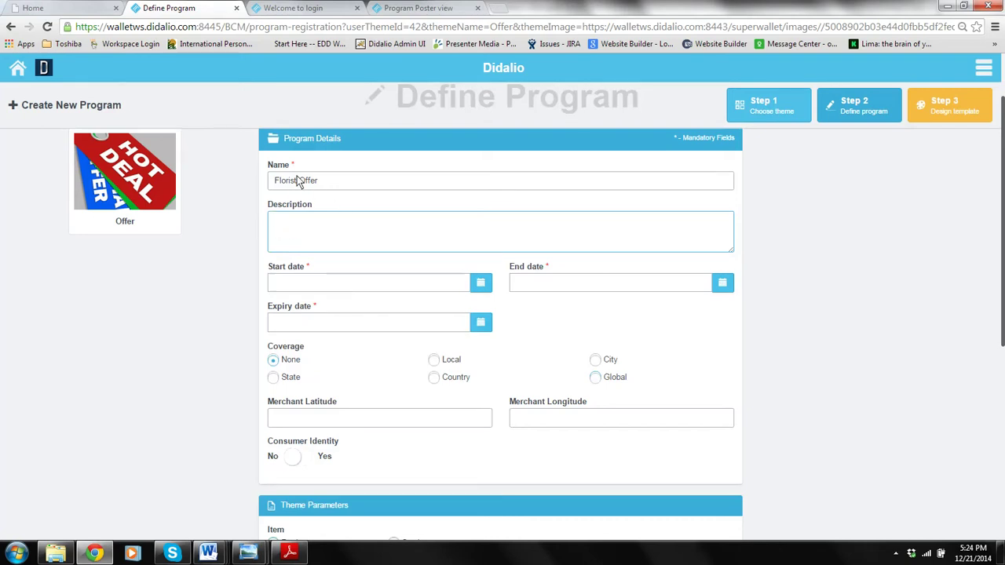
{"action": "left_click", "coordinate": [481, 283]}
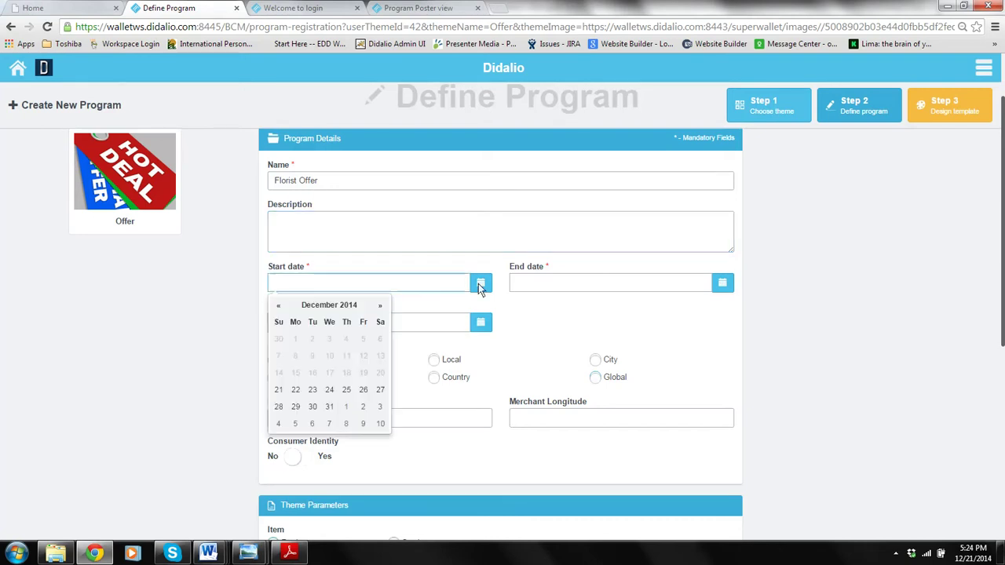
{"action": "left_click", "coordinate": [278, 391]}
{"action": "left_click", "coordinate": [722, 284]}
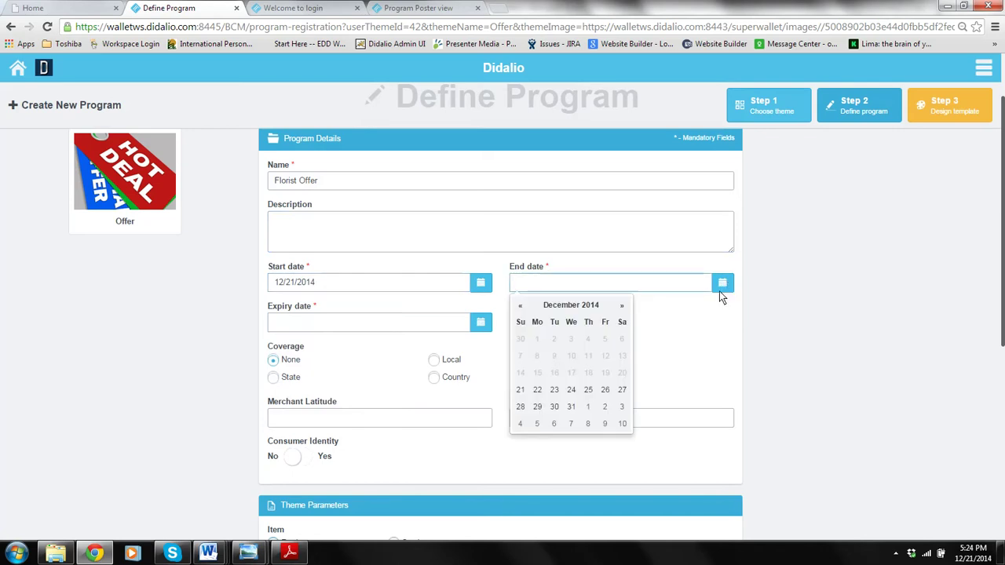
{"action": "left_click", "coordinate": [622, 307]}
{"action": "left_click", "coordinate": [622, 307]}
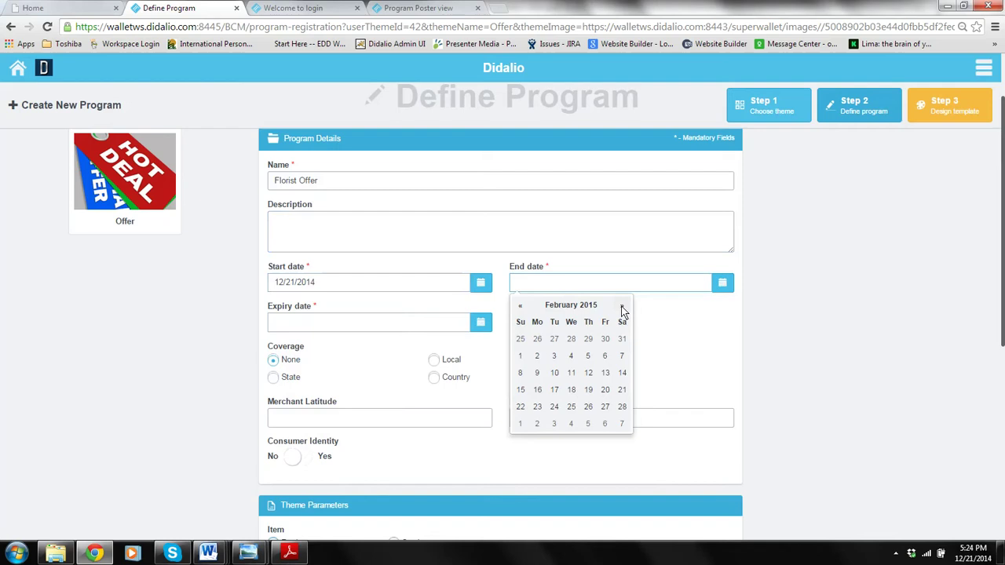
{"action": "left_click", "coordinate": [520, 389]}
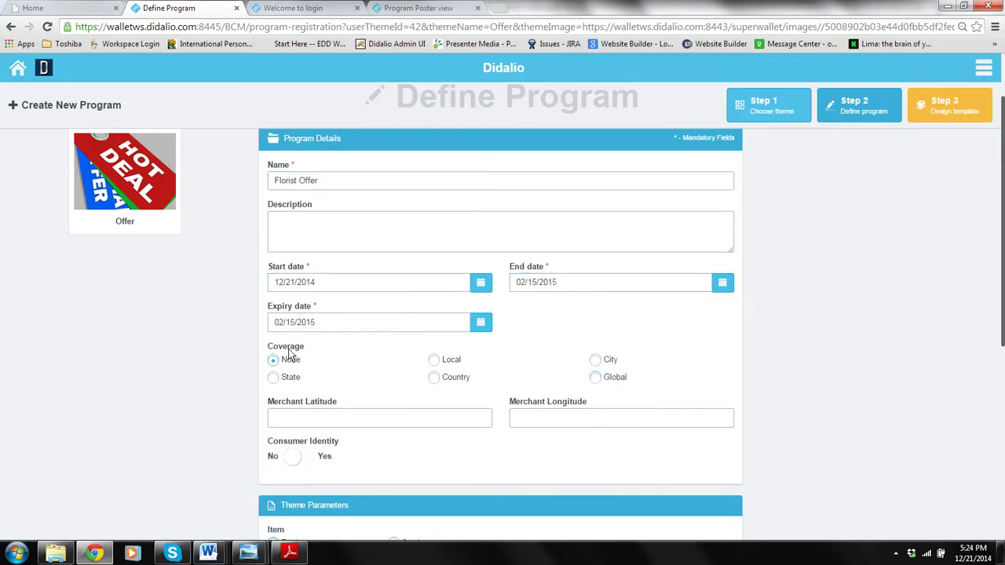
Set the program's coverage to Local and look at the available account options
{"action": "left_click", "coordinate": [435, 361]}
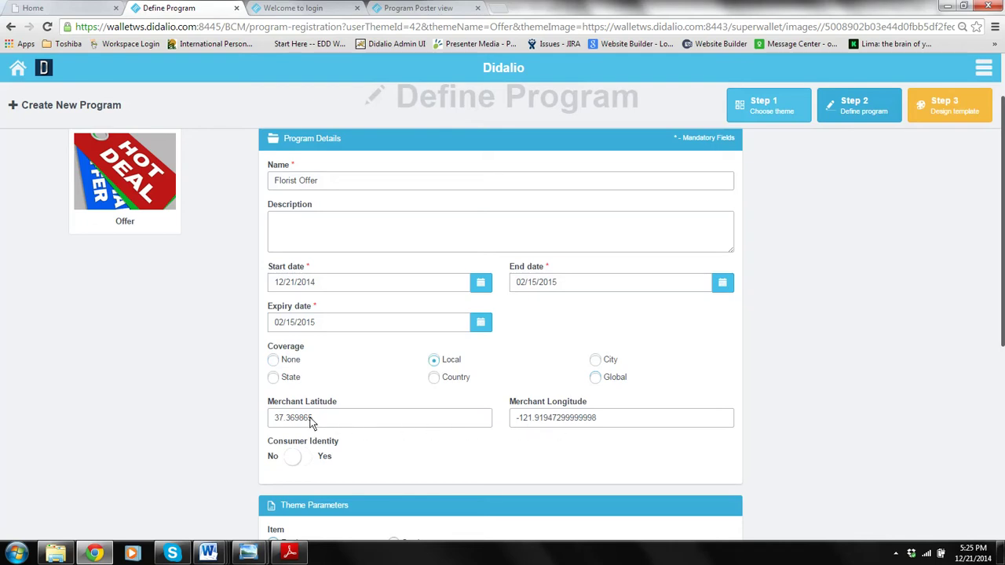
{"action": "left_click", "coordinate": [982, 72]}
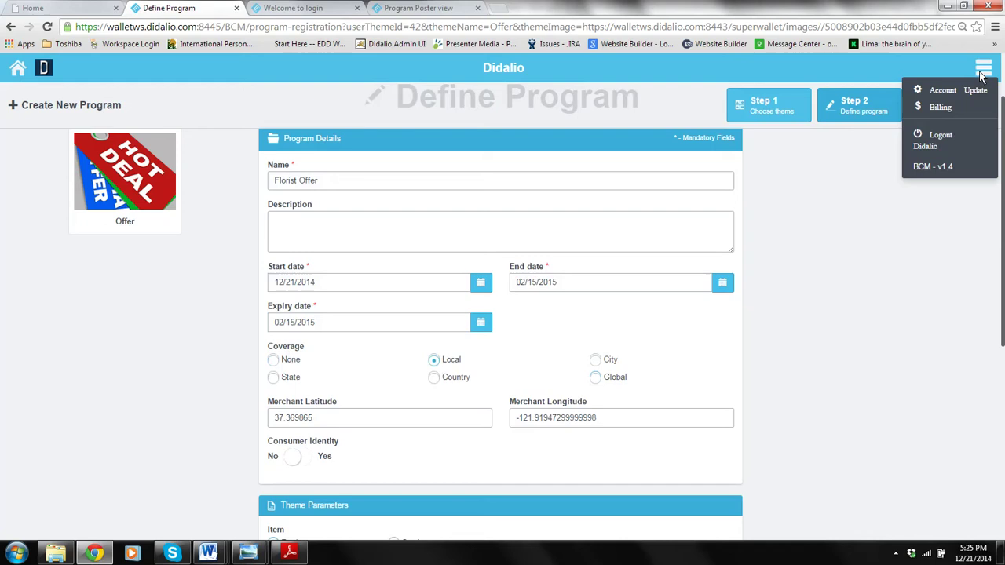
{"action": "left_click", "coordinate": [863, 175]}
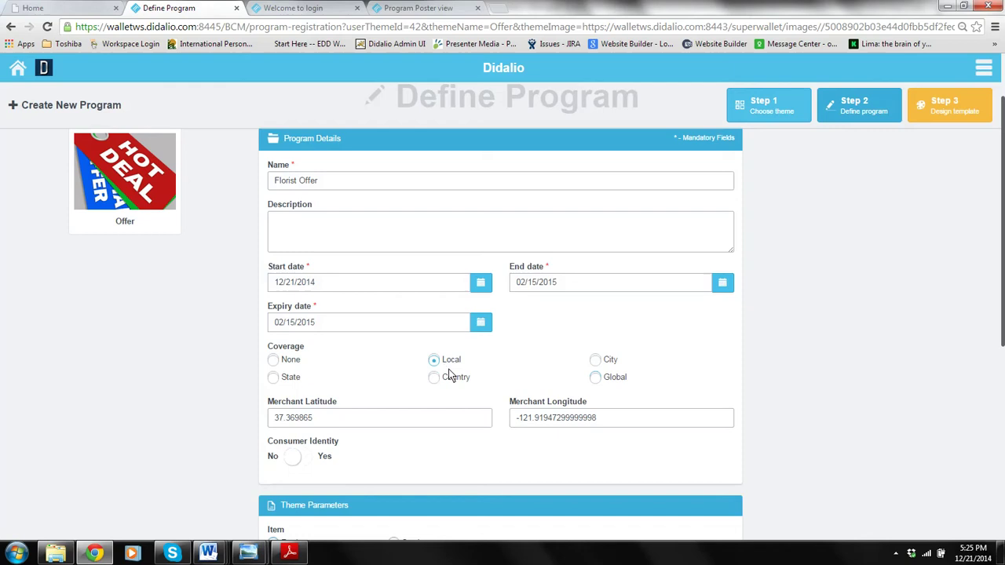
Define the offer as a Product in the 5-Shopping category with a discount of 25
{"action": "scroll", "coordinate": [449, 375], "scroll_direction": "down", "scroll_amount": 3}
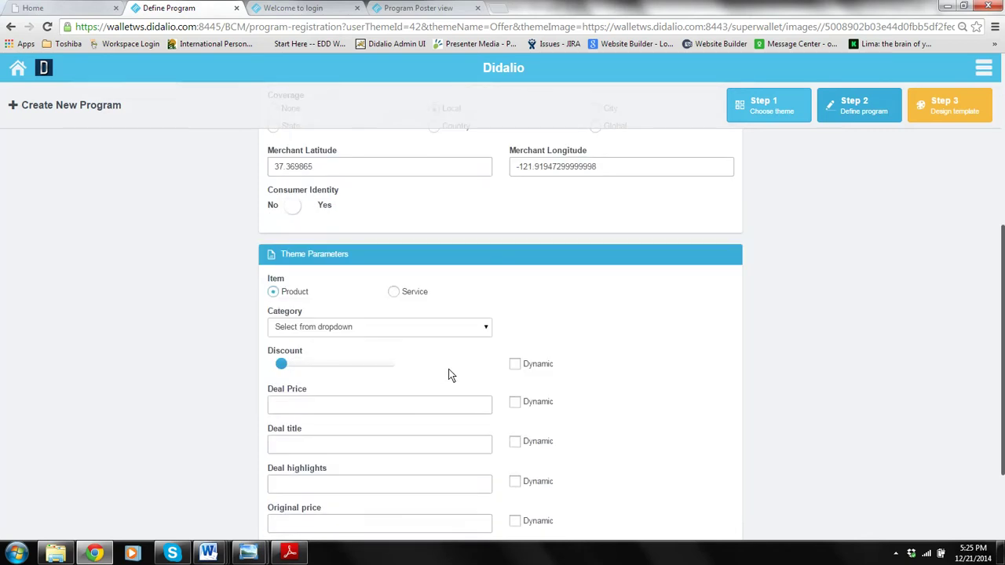
{"action": "left_click", "coordinate": [273, 291]}
{"action": "left_click", "coordinate": [485, 328]}
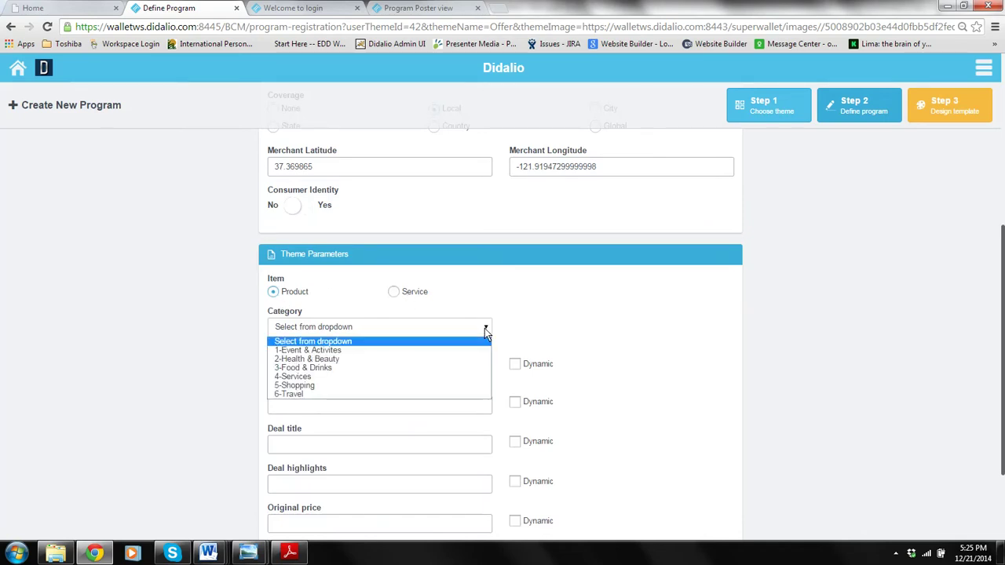
{"action": "left_click", "coordinate": [466, 385]}
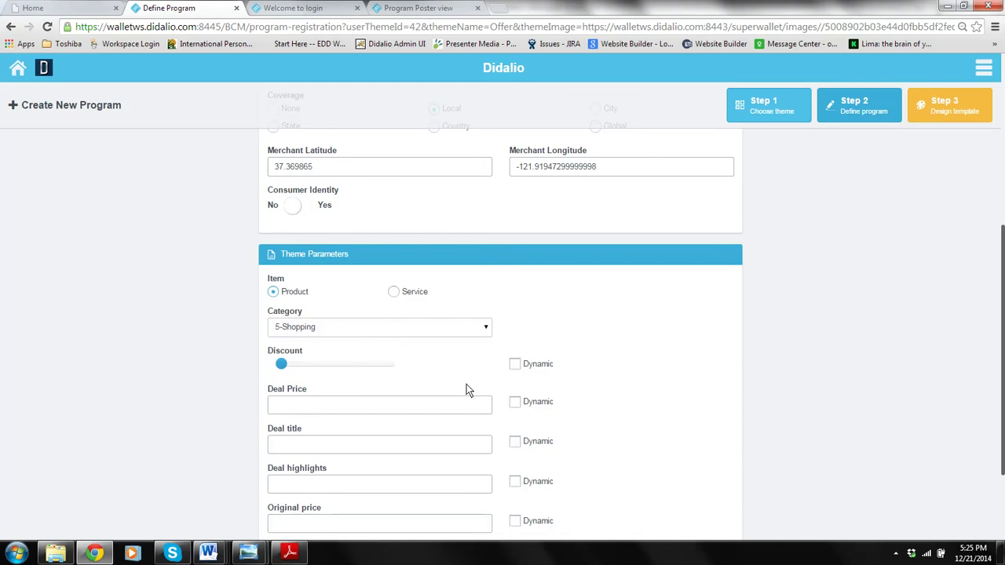
{"action": "left_click", "coordinate": [281, 361]}
{"action": "left_click_drag", "start_coordinate": [281, 365], "coordinate": [307, 366]}
Save the program definition and continue to the template design
{"action": "scroll", "coordinate": [396, 366], "scroll_direction": "down", "scroll_amount": 3}
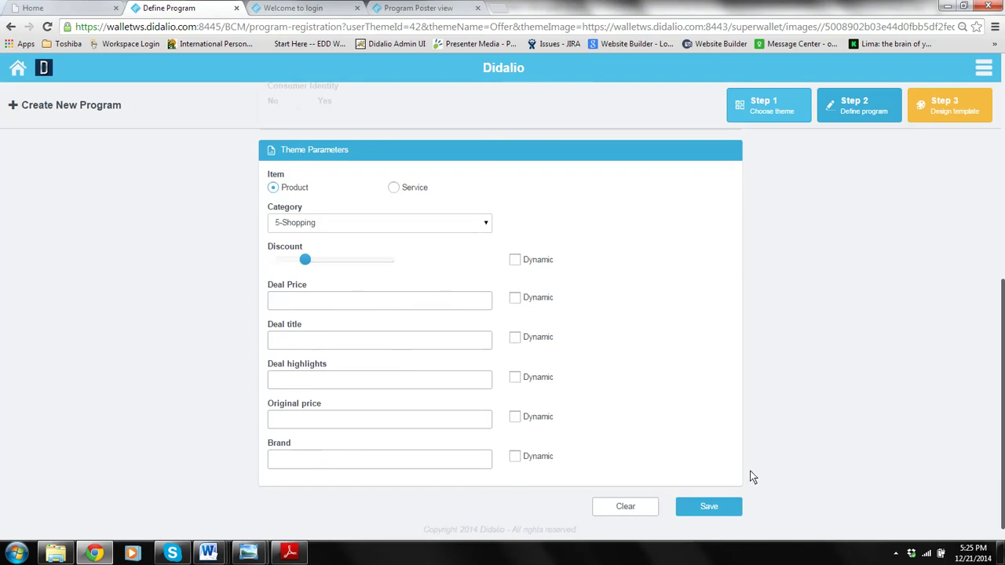
{"action": "left_click", "coordinate": [719, 507]}
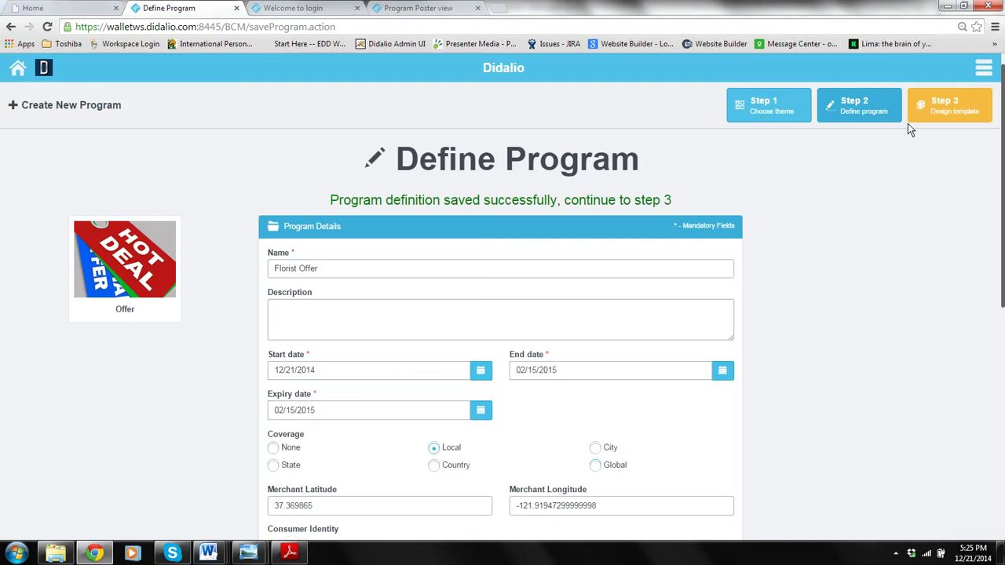
{"action": "left_click", "coordinate": [923, 114]}
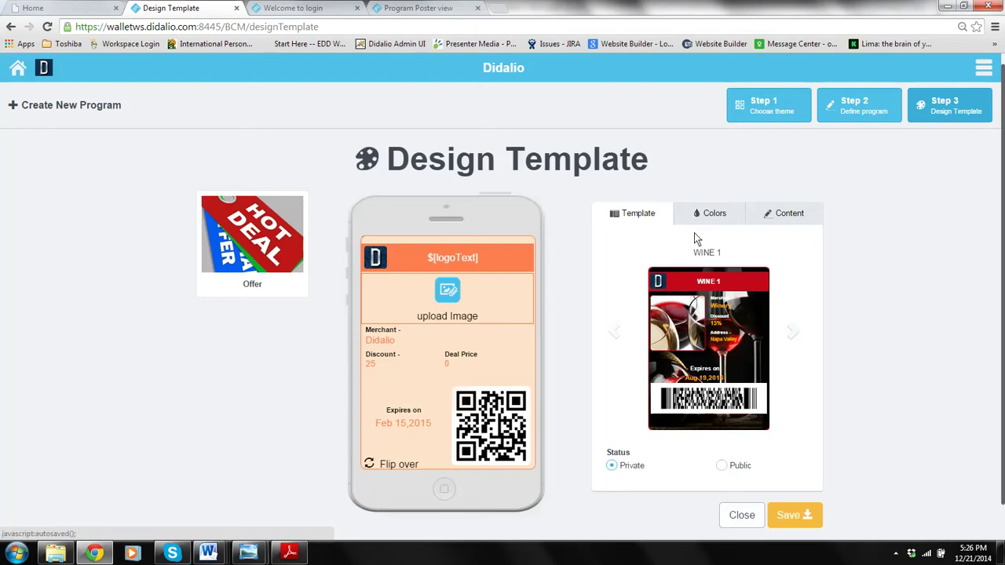
Browse the available pass templates and apply the HOME BUSINESS template to the offer
{"action": "left_click", "coordinate": [795, 337]}
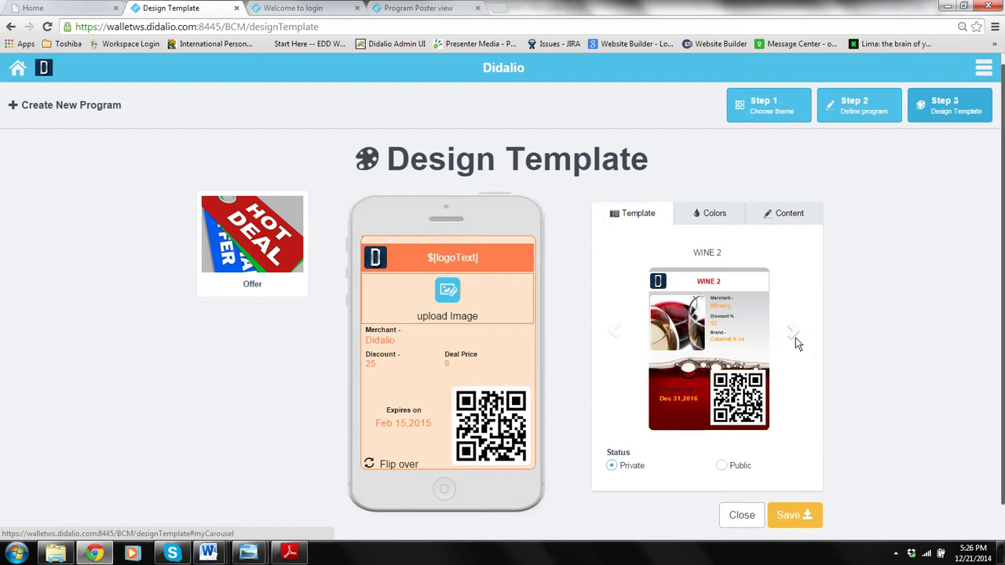
{"action": "left_click", "coordinate": [795, 337]}
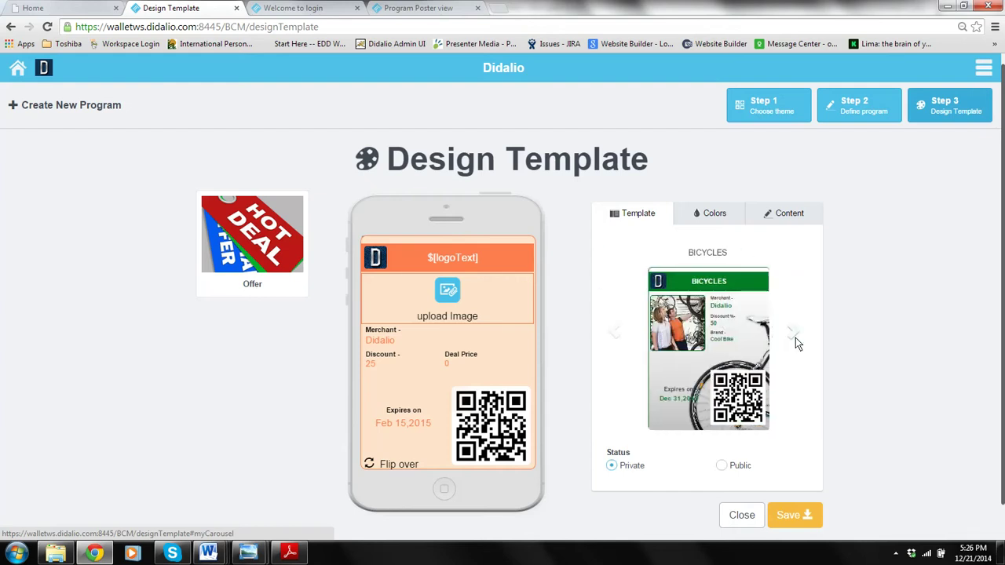
{"action": "left_click", "coordinate": [795, 338]}
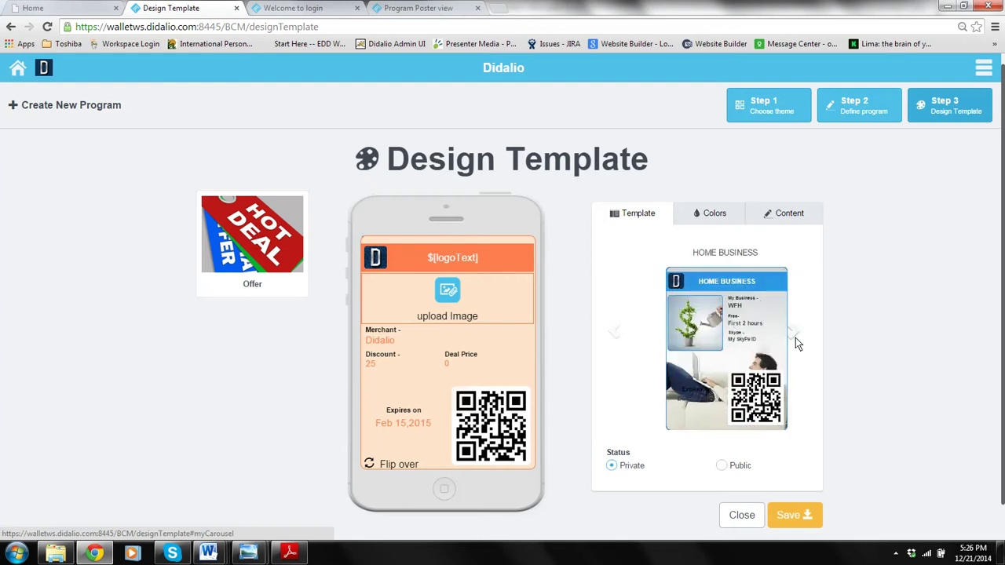
{"action": "left_click", "coordinate": [736, 338]}
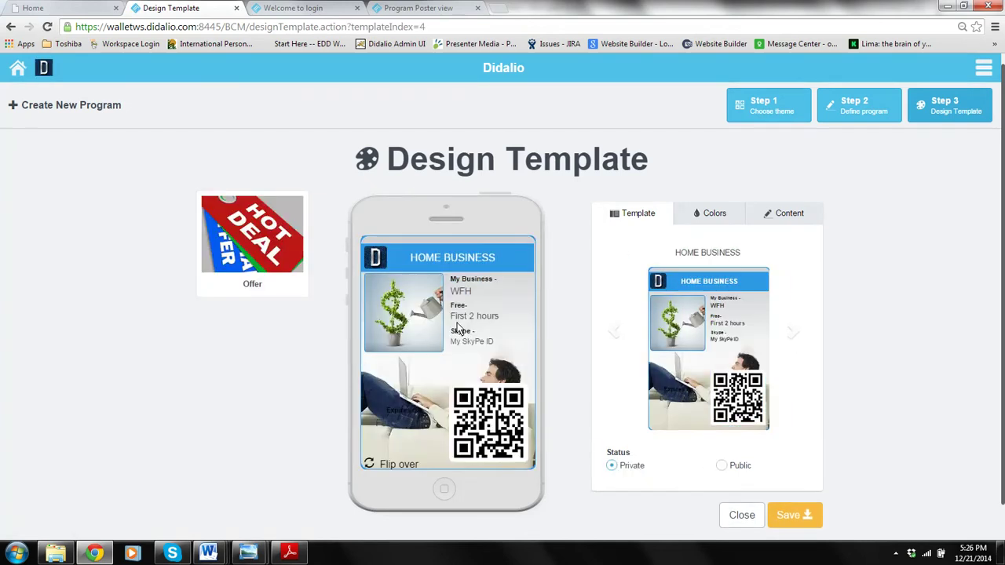
Examine the editable content fields on the front of the HOME BUSINESS pass and the details on its back
{"action": "left_click", "coordinate": [791, 332]}
{"action": "left_click", "coordinate": [790, 332]}
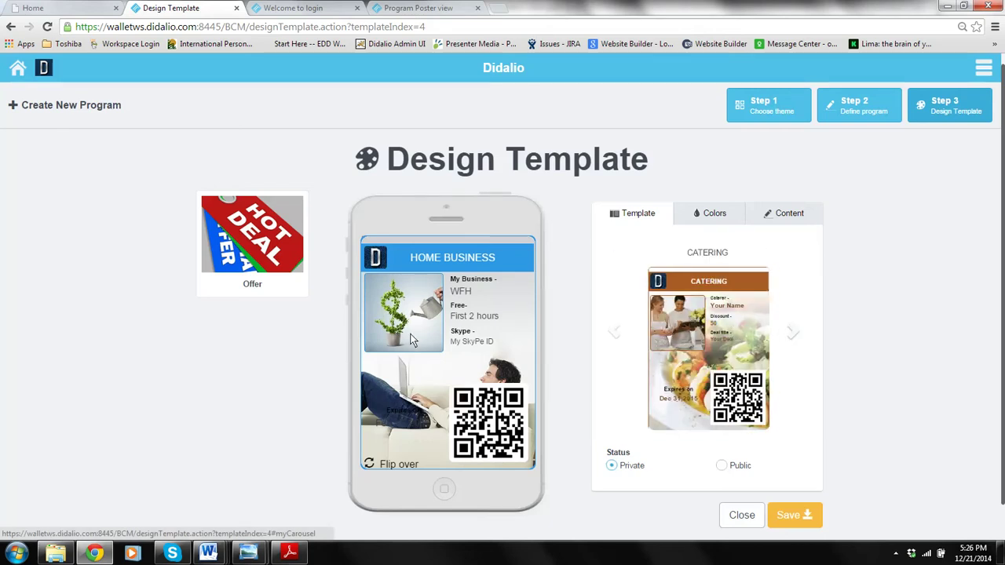
{"action": "left_click", "coordinate": [782, 215]}
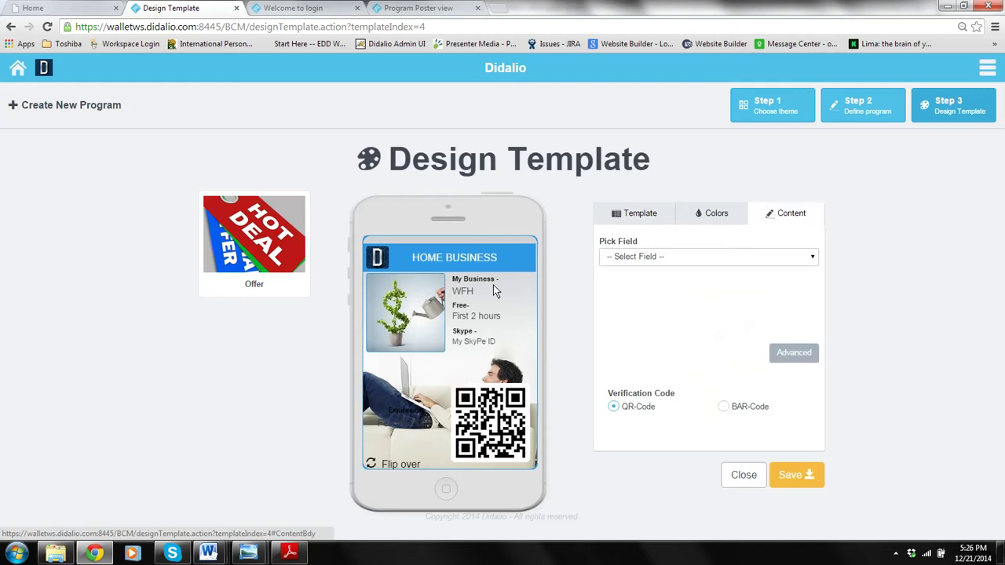
{"action": "left_click", "coordinate": [463, 259]}
{"action": "left_click", "coordinate": [477, 287]}
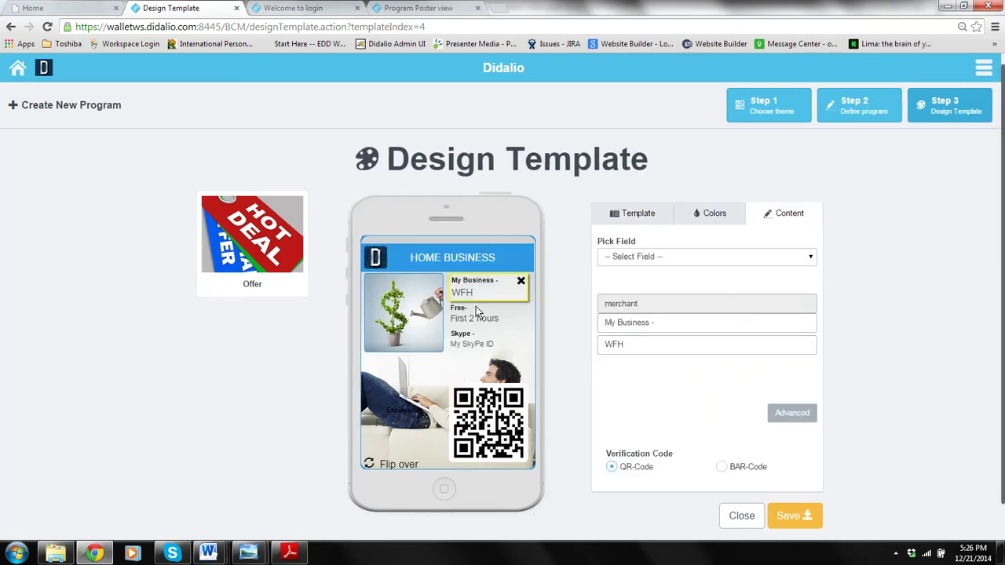
{"action": "left_click", "coordinate": [477, 317]}
{"action": "left_click", "coordinate": [474, 343]}
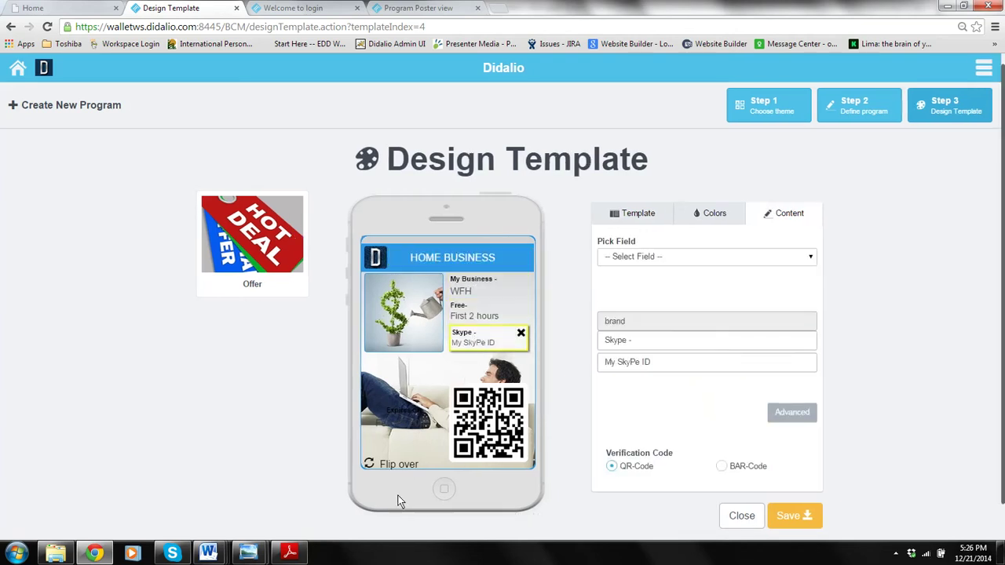
{"action": "left_click", "coordinate": [395, 465]}
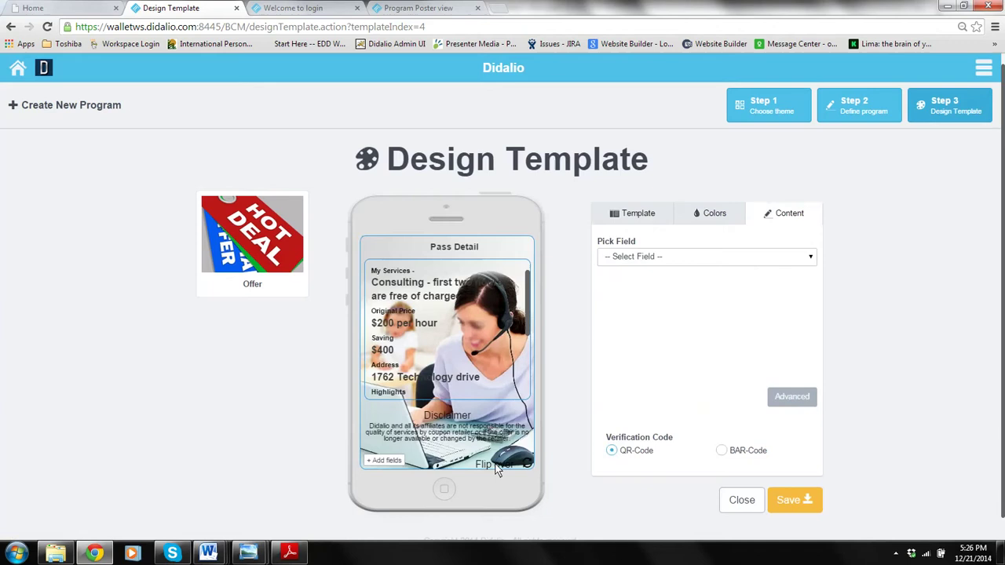
{"action": "left_click", "coordinate": [492, 464]}
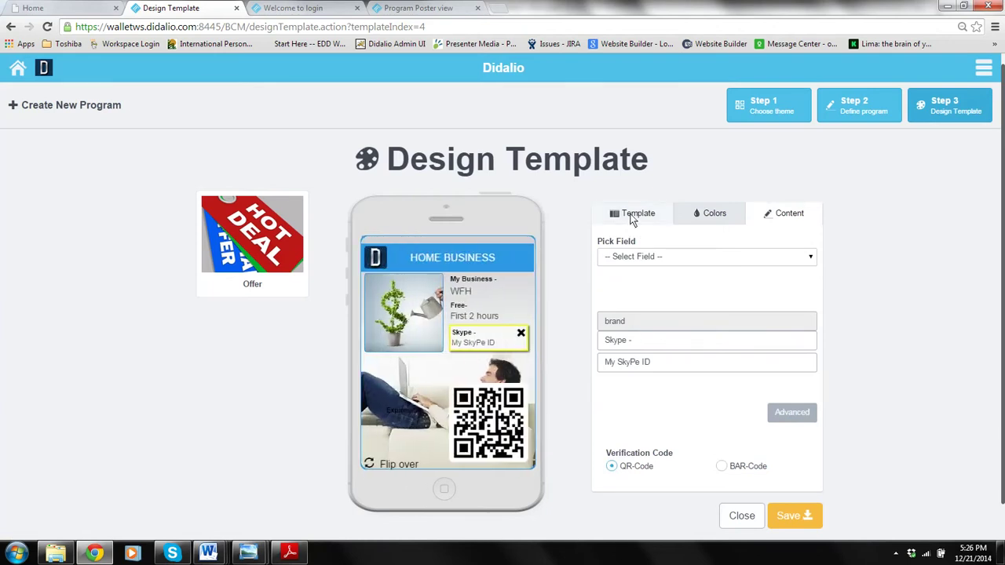
Browse the pass templates and apply the FARMERS MARKET template to the offer
{"action": "left_click", "coordinate": [634, 215]}
{"action": "left_click", "coordinate": [798, 342]}
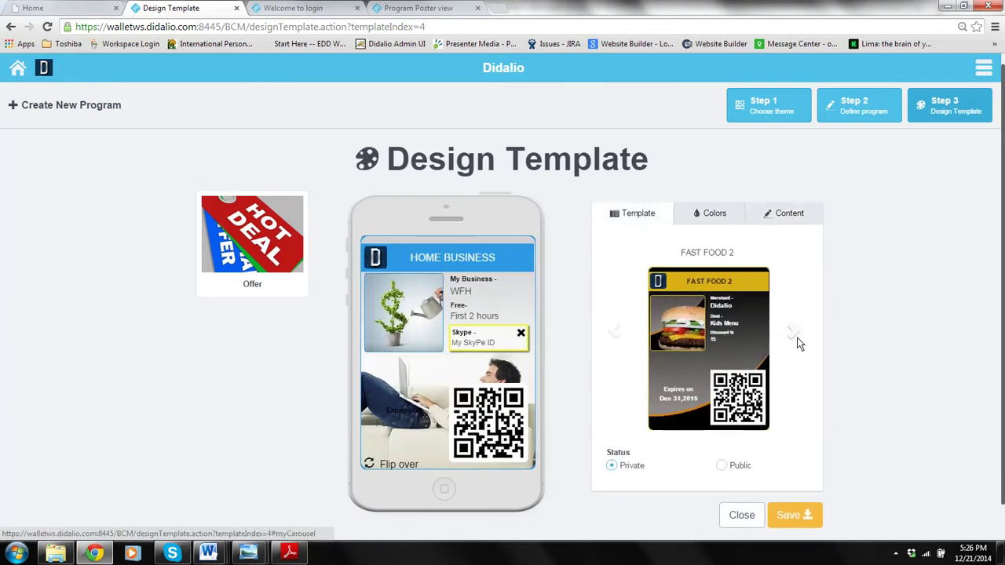
{"action": "left_click", "coordinate": [797, 342]}
{"action": "left_click", "coordinate": [797, 342]}
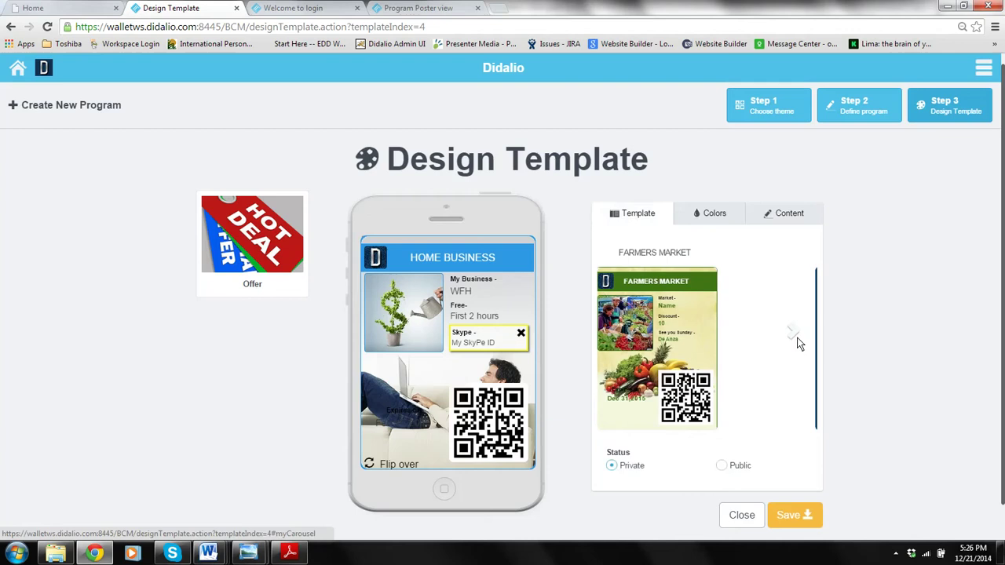
{"action": "left_click", "coordinate": [616, 333]}
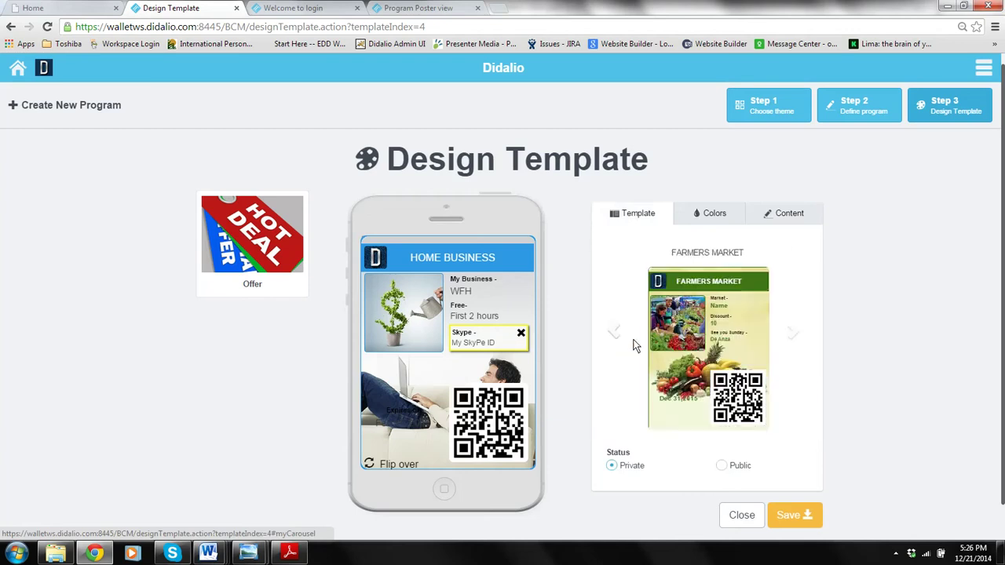
{"action": "left_click", "coordinate": [658, 346]}
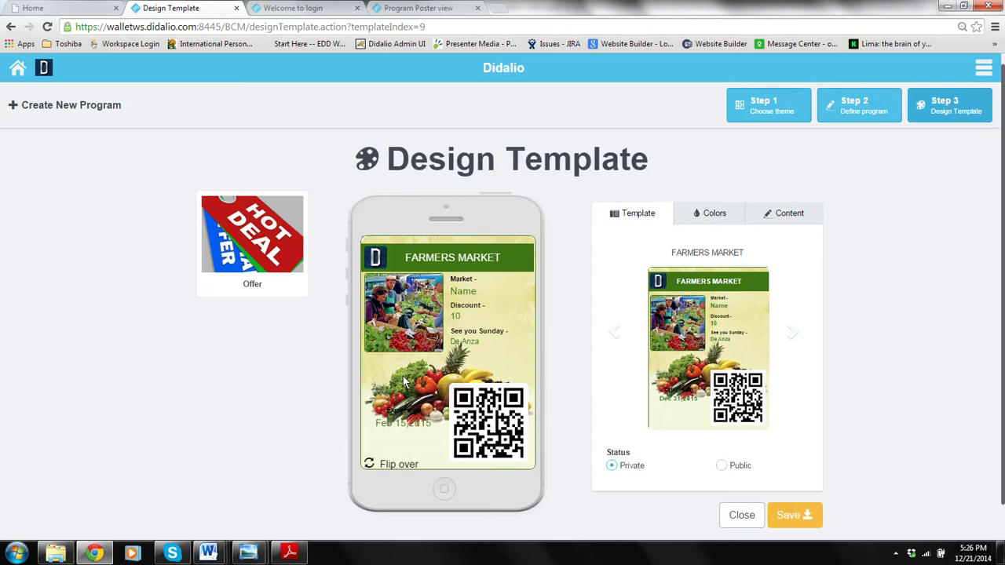
Check the template's color settings, and reload the default pass design by returning to the program definition and continuing again
{"action": "left_click", "coordinate": [706, 218]}
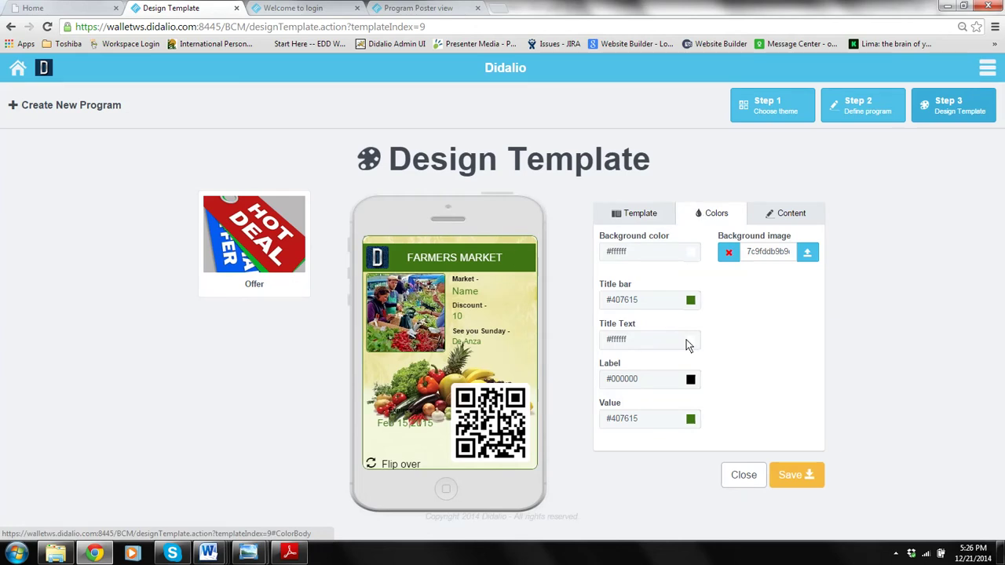
{"action": "left_click", "coordinate": [879, 113]}
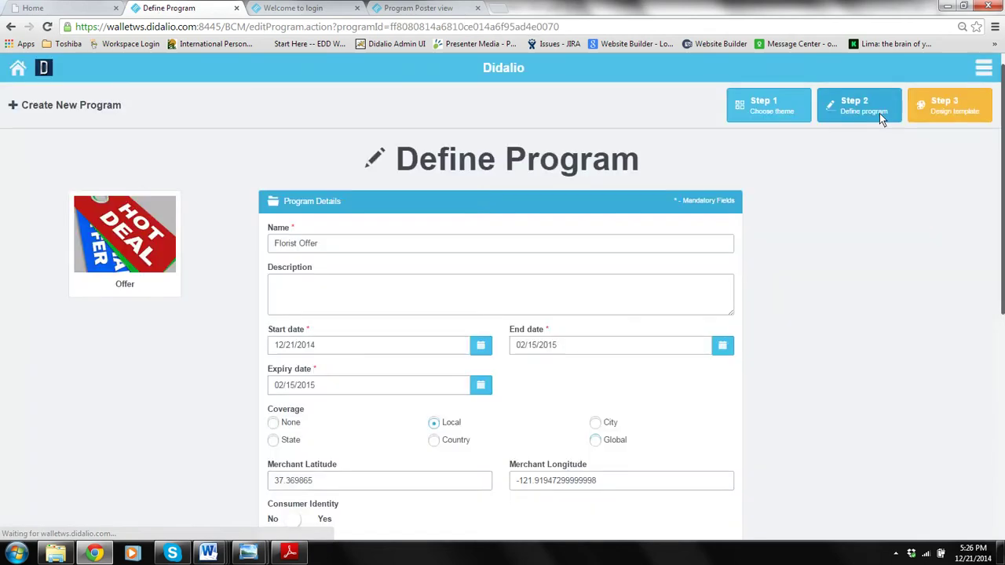
{"action": "left_click", "coordinate": [949, 116]}
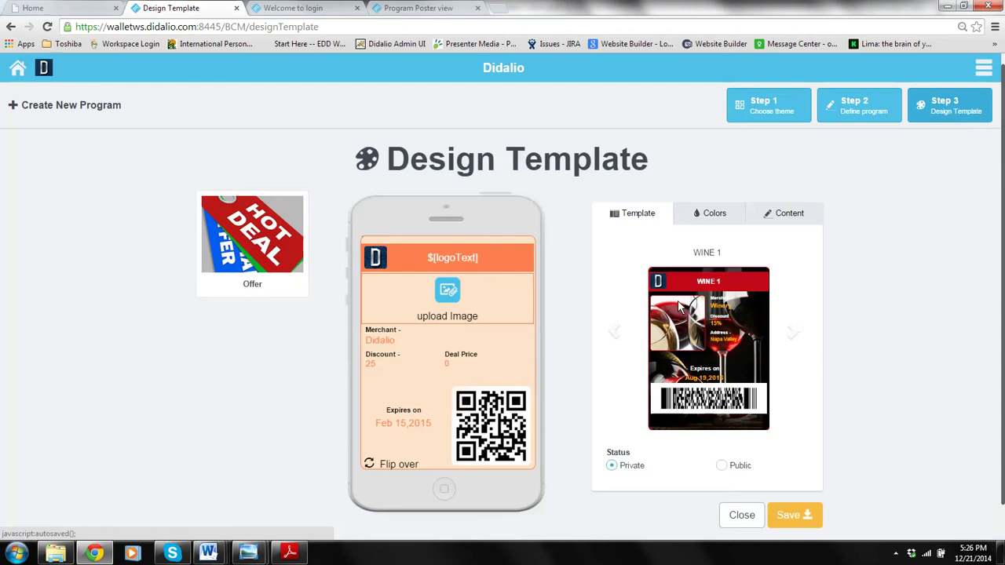
Look through the available pass templates from WINE 1 to Gourmet Bread without applying one
{"action": "left_click", "coordinate": [794, 336]}
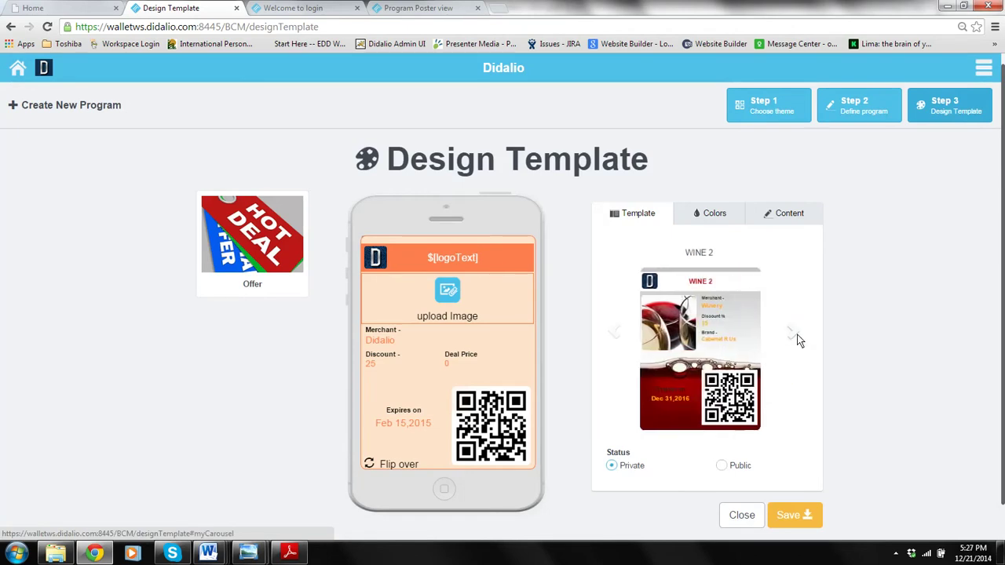
{"action": "left_click", "coordinate": [797, 339]}
{"action": "left_click", "coordinate": [797, 340]}
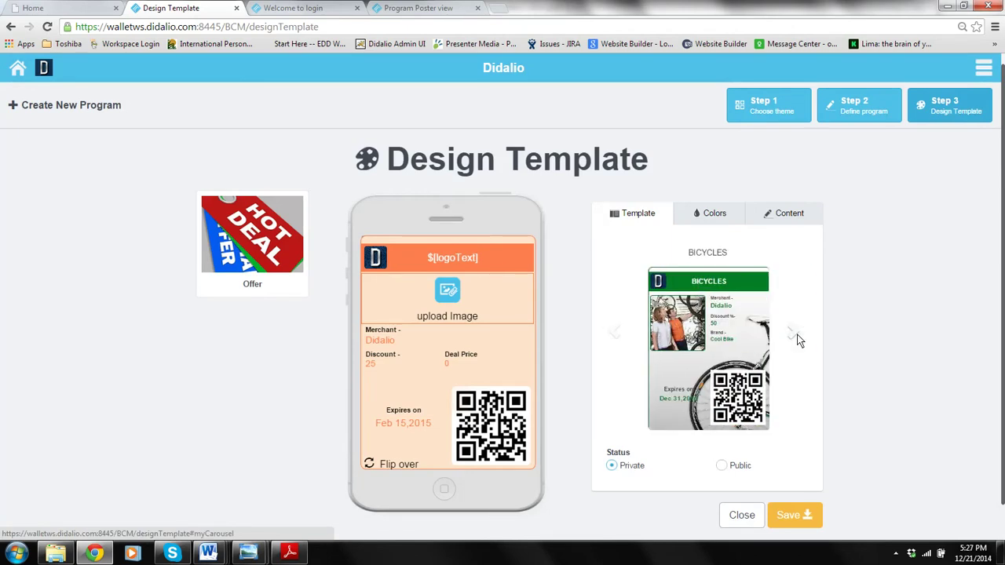
{"action": "left_click", "coordinate": [797, 338]}
{"action": "left_click", "coordinate": [803, 339]}
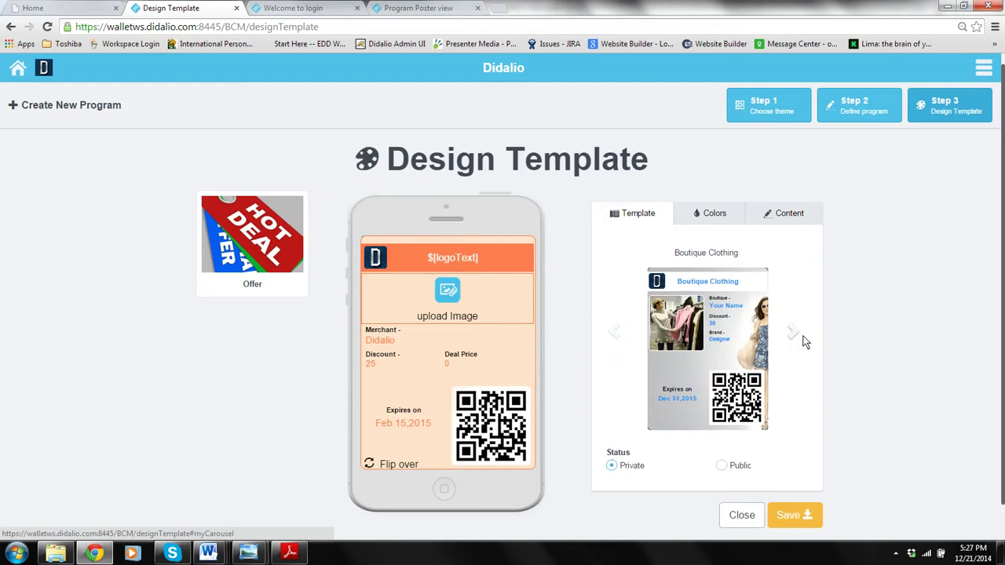
{"action": "left_click", "coordinate": [803, 338]}
{"action": "left_click", "coordinate": [803, 339]}
{"action": "left_click", "coordinate": [803, 339]}
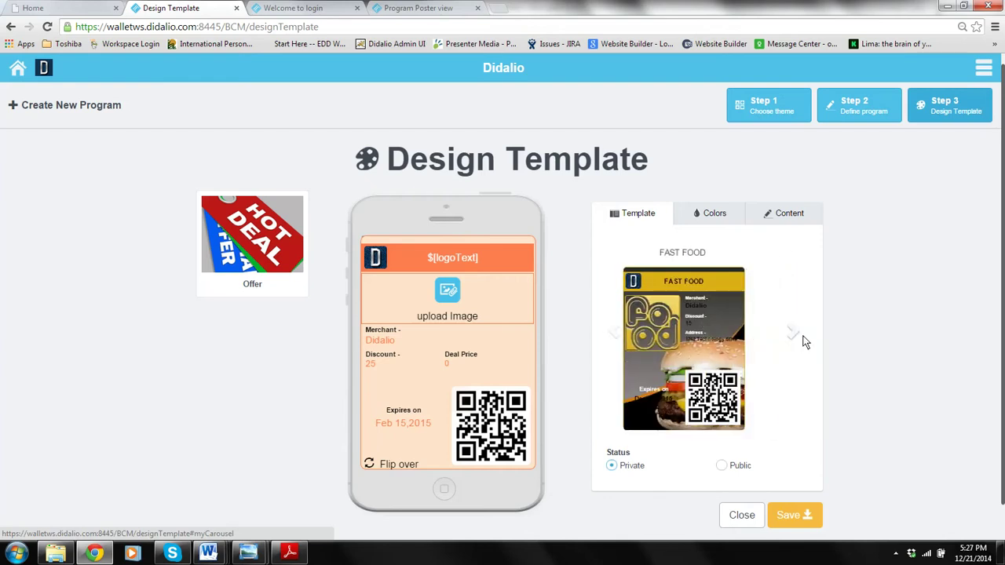
{"action": "left_click", "coordinate": [803, 340]}
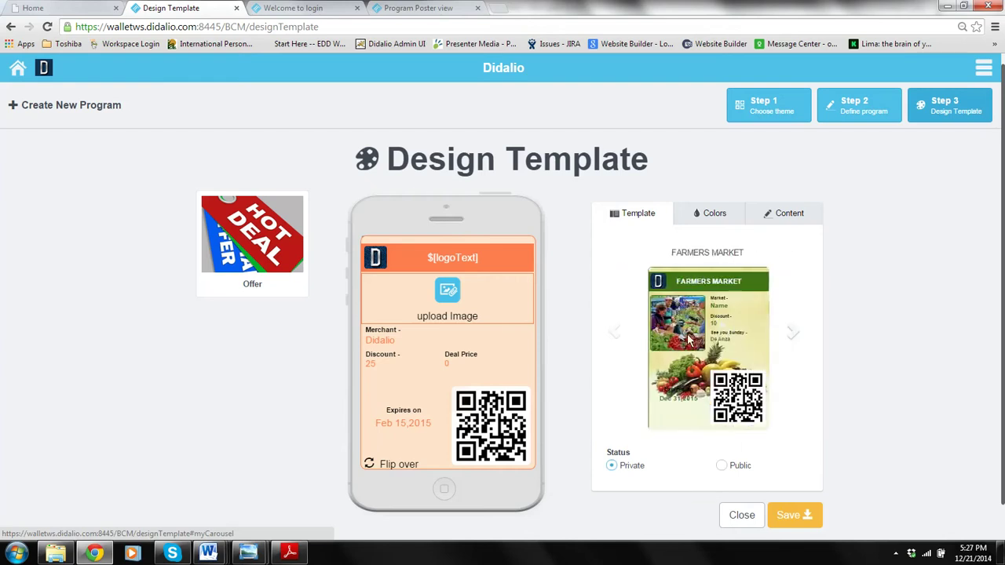
{"action": "left_click", "coordinate": [787, 339]}
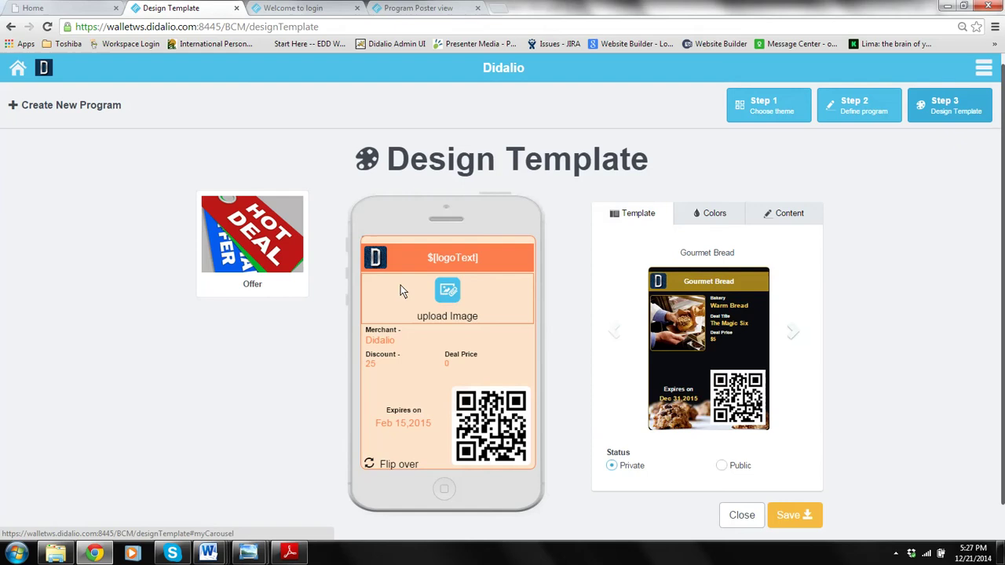
Upload the thumb image from the PASSES/Florists/1/front folder to the pass, cropped to the pink and white flowers
{"action": "left_click", "coordinate": [711, 213]}
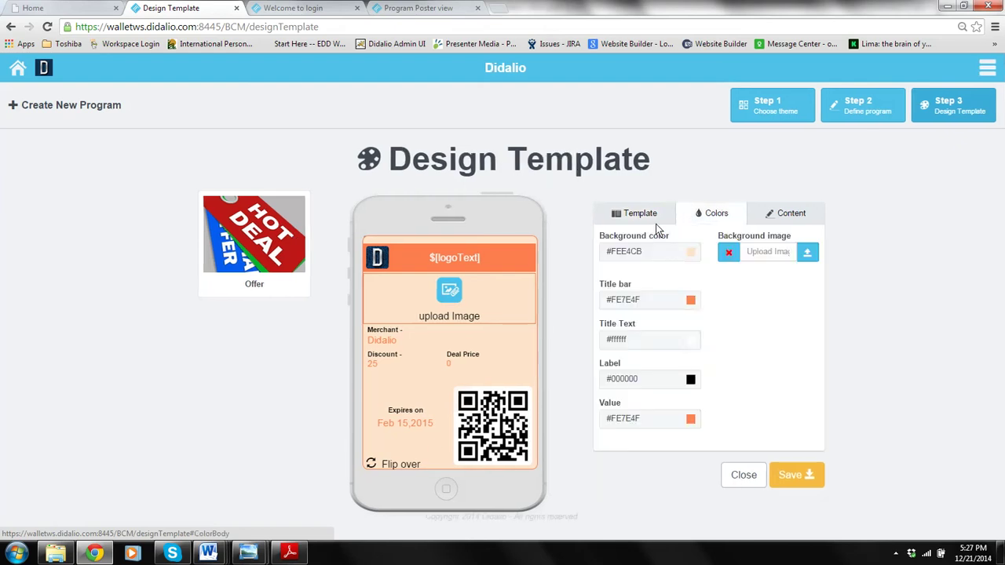
{"action": "left_click", "coordinate": [439, 293]}
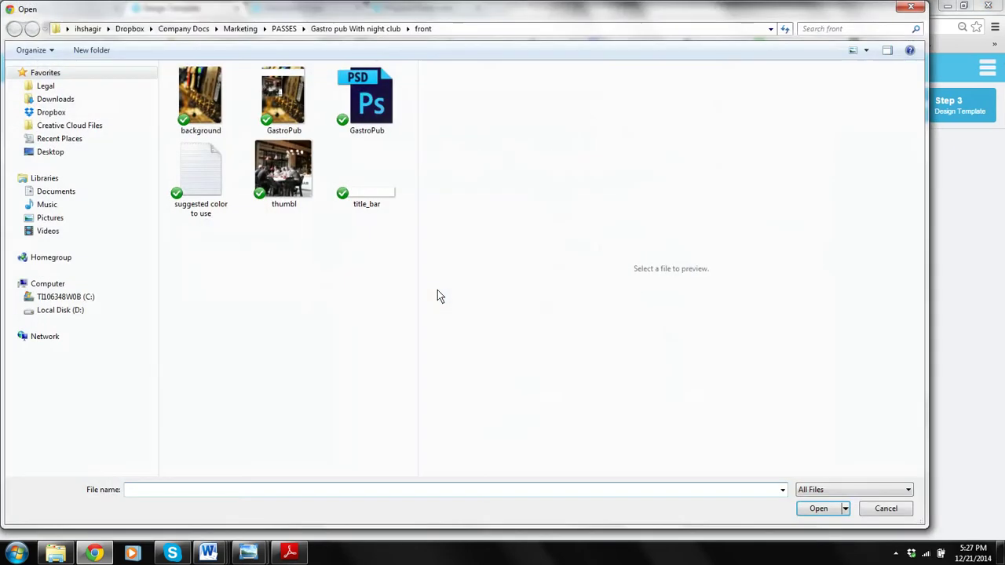
{"action": "left_click", "coordinate": [284, 28]}
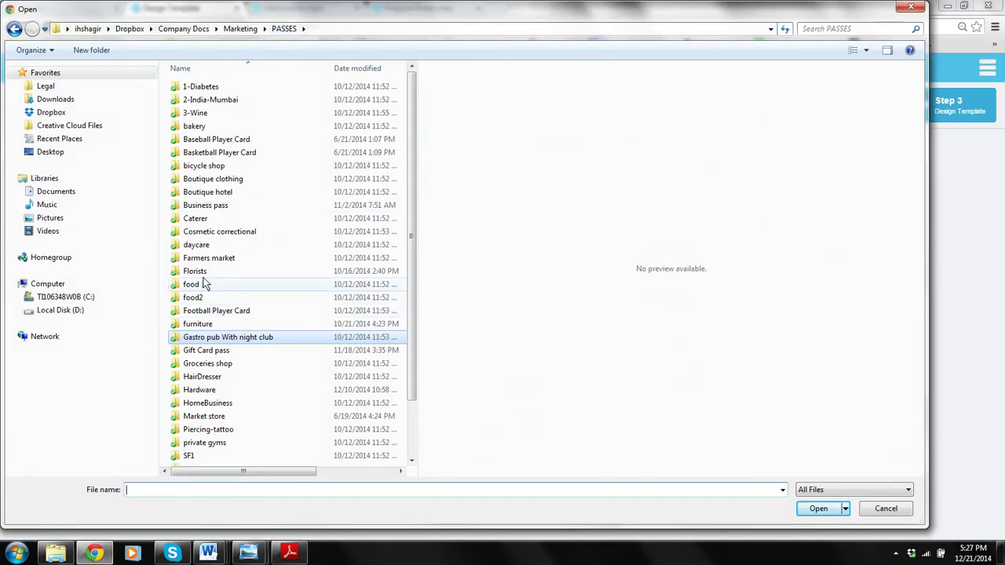
{"action": "double_click", "coordinate": [196, 271]}
{"action": "double_click", "coordinate": [196, 87]}
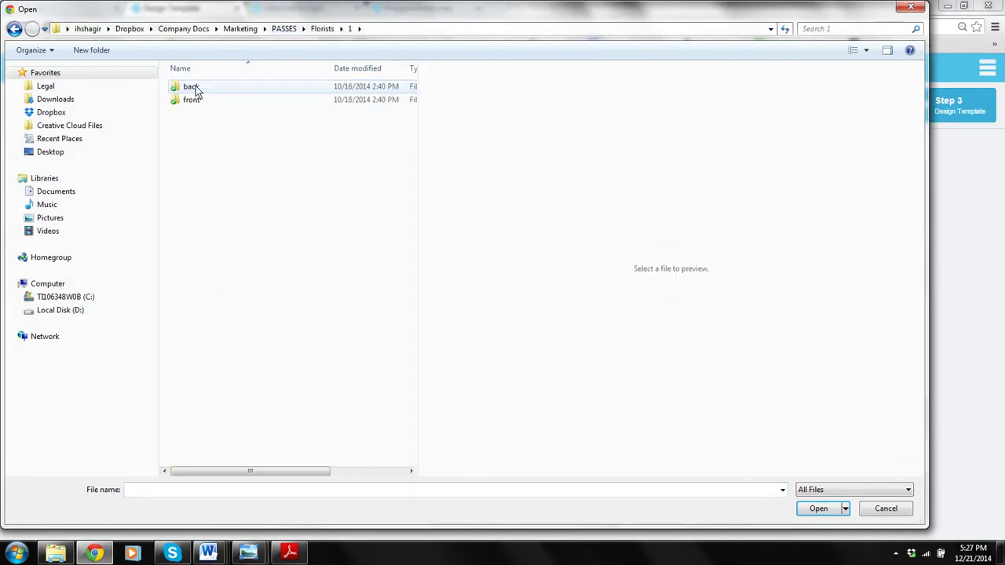
{"action": "double_click", "coordinate": [196, 100]}
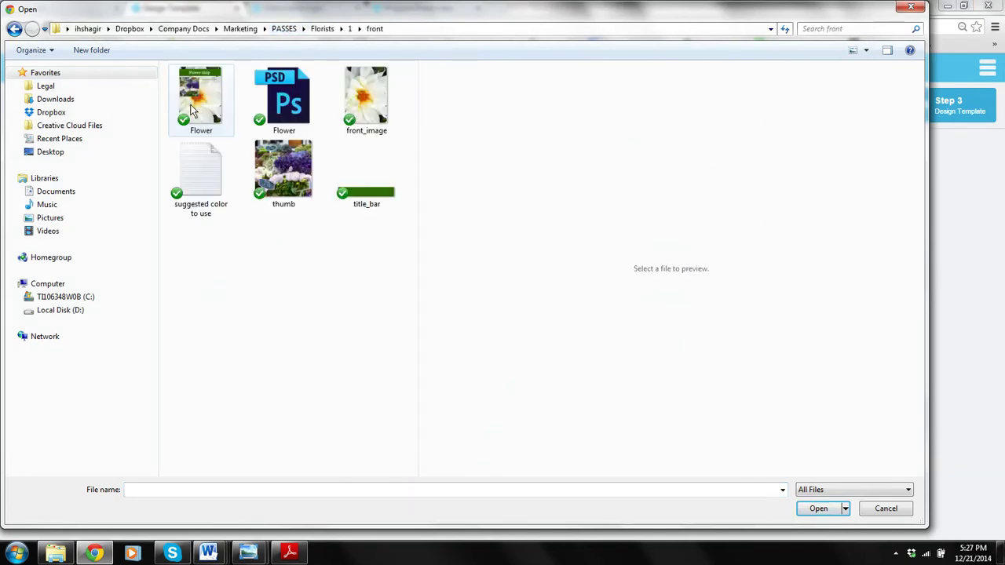
{"action": "double_click", "coordinate": [288, 197]}
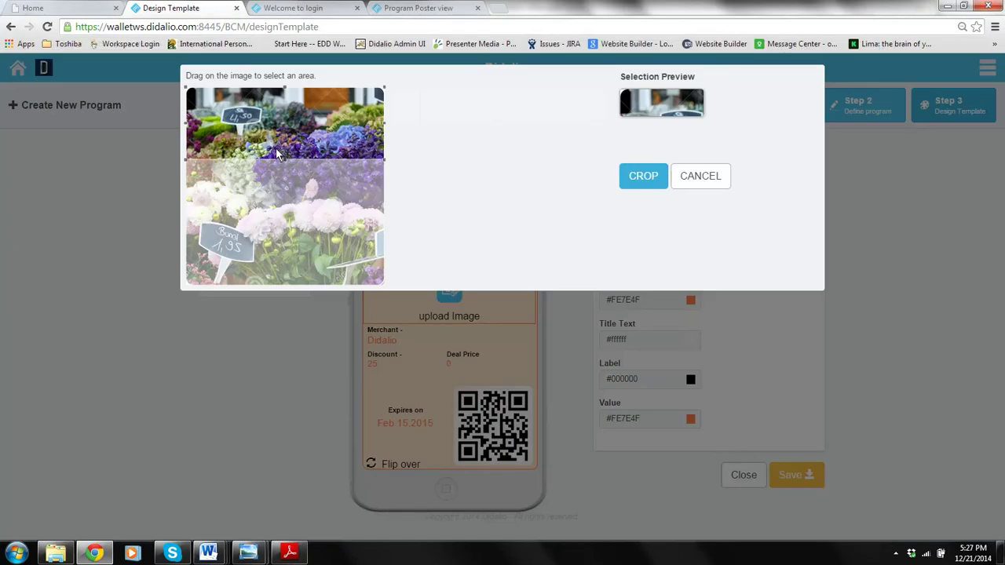
{"action": "left_click_drag", "start_coordinate": [275, 147], "coordinate": [270, 258]}
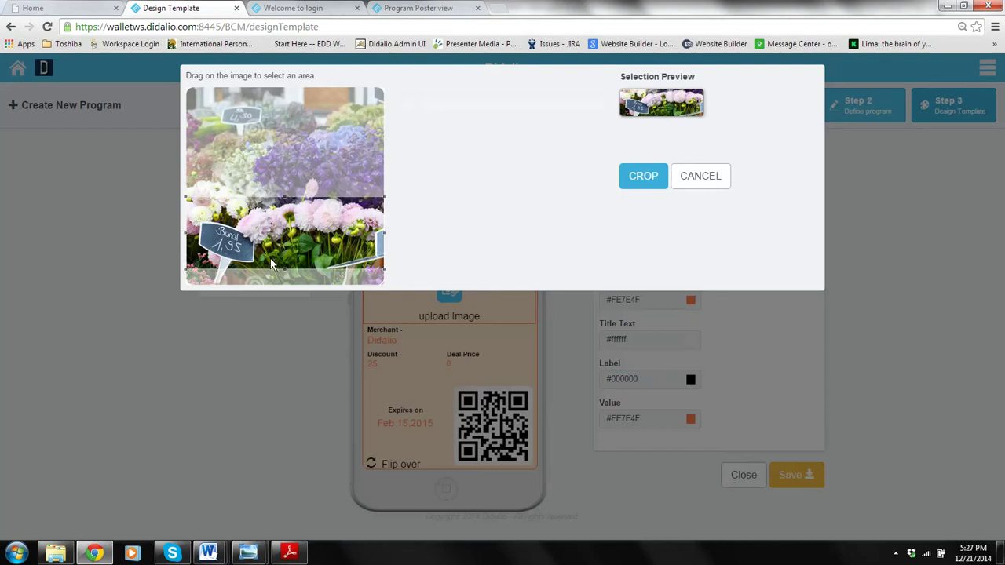
{"action": "left_click", "coordinate": [644, 180]}
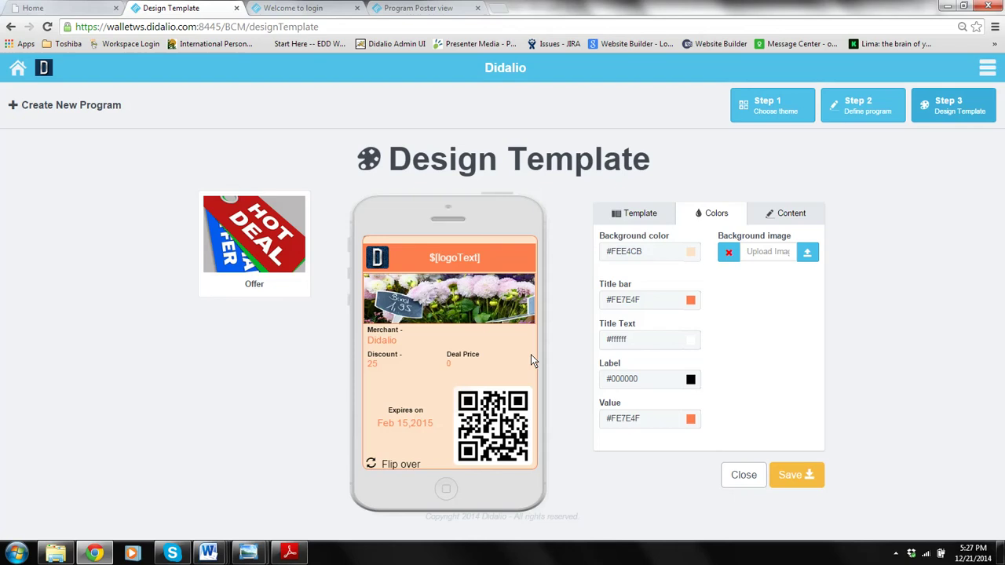
Set the pass's background color to light green #cdffcd
{"action": "left_click", "coordinate": [690, 253]}
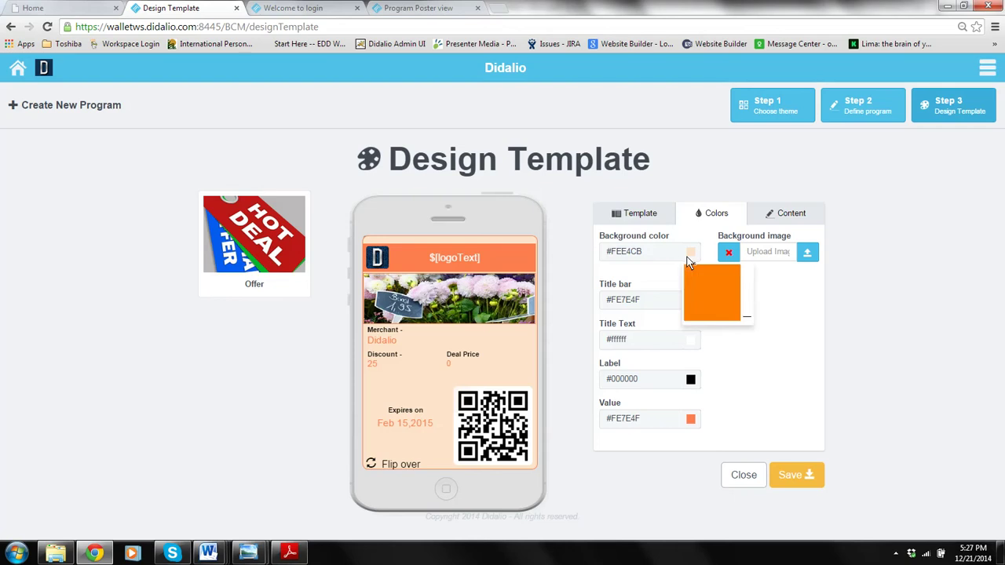
{"action": "left_click", "coordinate": [746, 313]}
{"action": "left_click_drag", "start_coordinate": [747, 314], "coordinate": [696, 262]}
{"action": "left_click", "coordinate": [728, 301]}
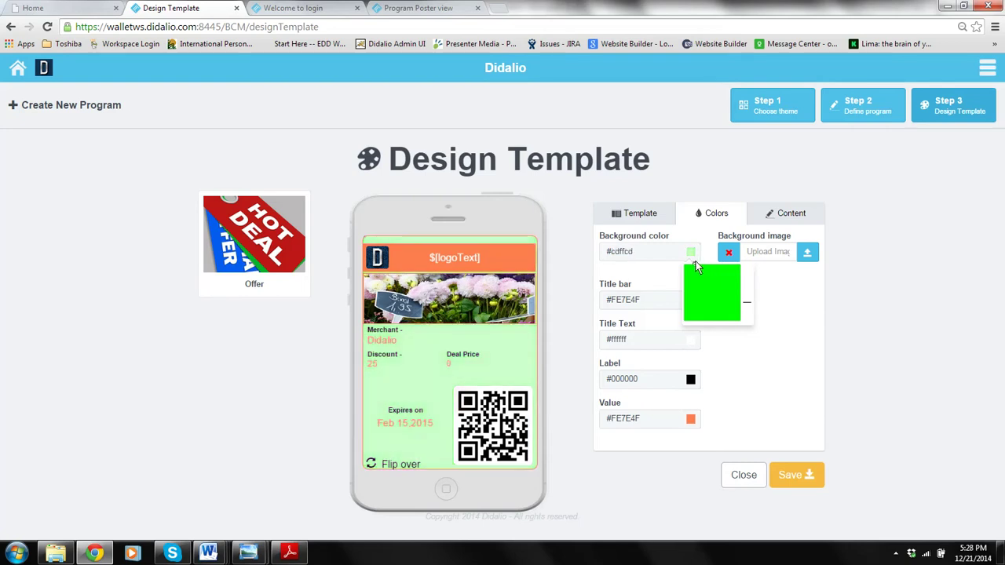
{"action": "left_click", "coordinate": [777, 301]}
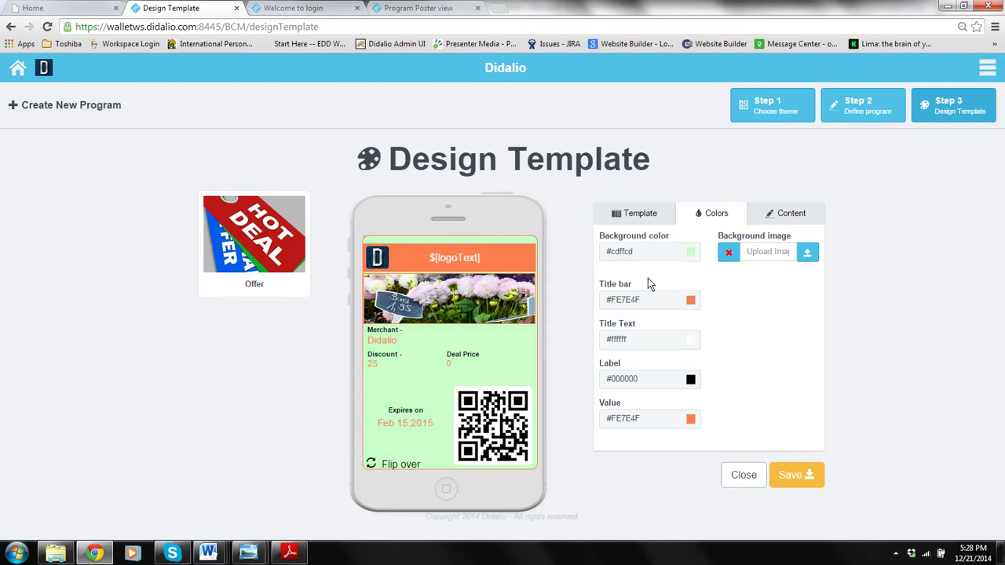
Copy the background color value #cdffcd into the title bar color
{"action": "left_click_drag", "start_coordinate": [638, 253], "coordinate": [582, 252]}
{"action": "key", "text": "ctrl+c"}
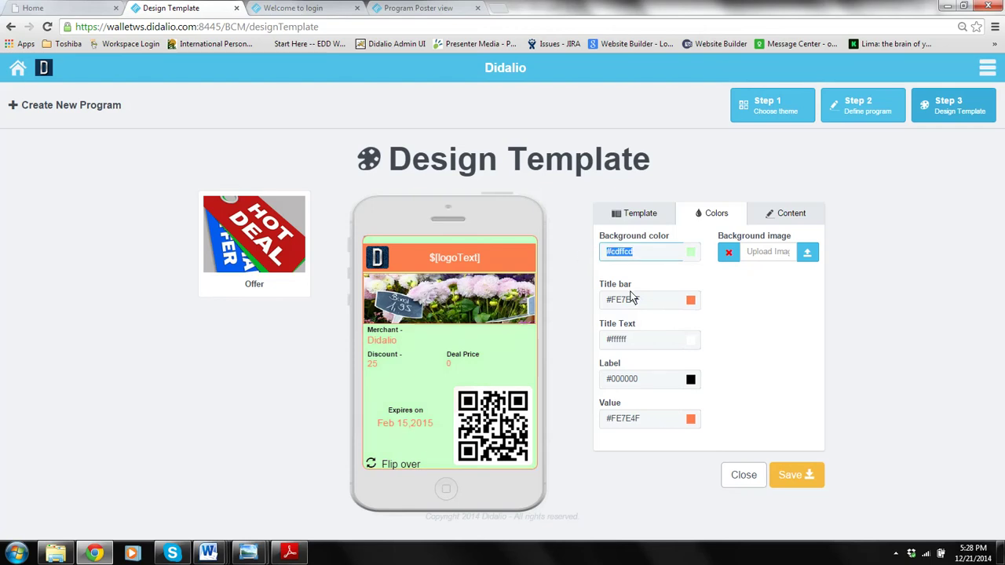
{"action": "left_click_drag", "start_coordinate": [633, 299], "coordinate": [601, 300]}
{"action": "key", "text": "ctrl+v"}
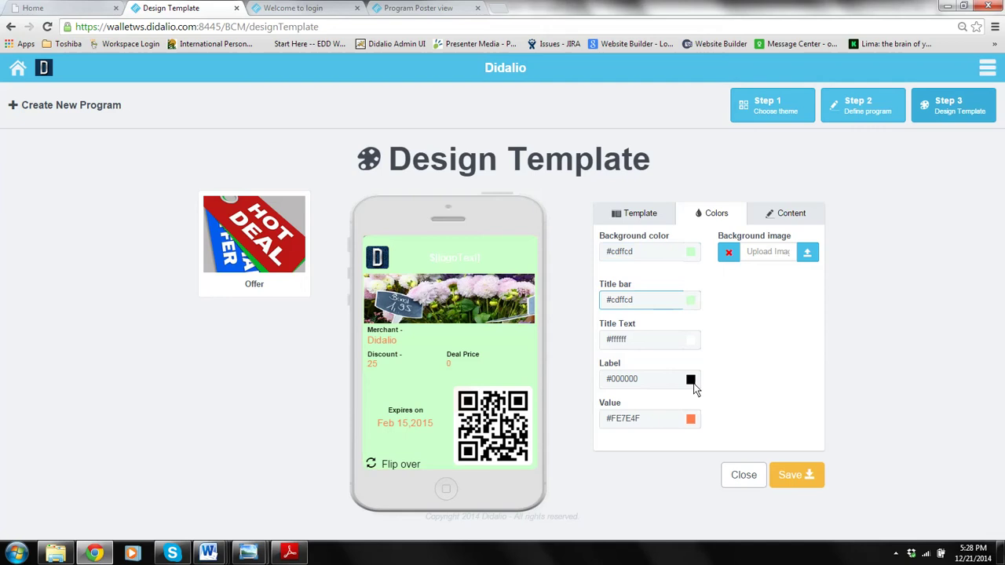
Set the title text color to black, #000000
{"action": "left_click_drag", "start_coordinate": [654, 343], "coordinate": [590, 342]}
{"action": "left_click", "coordinate": [694, 345]}
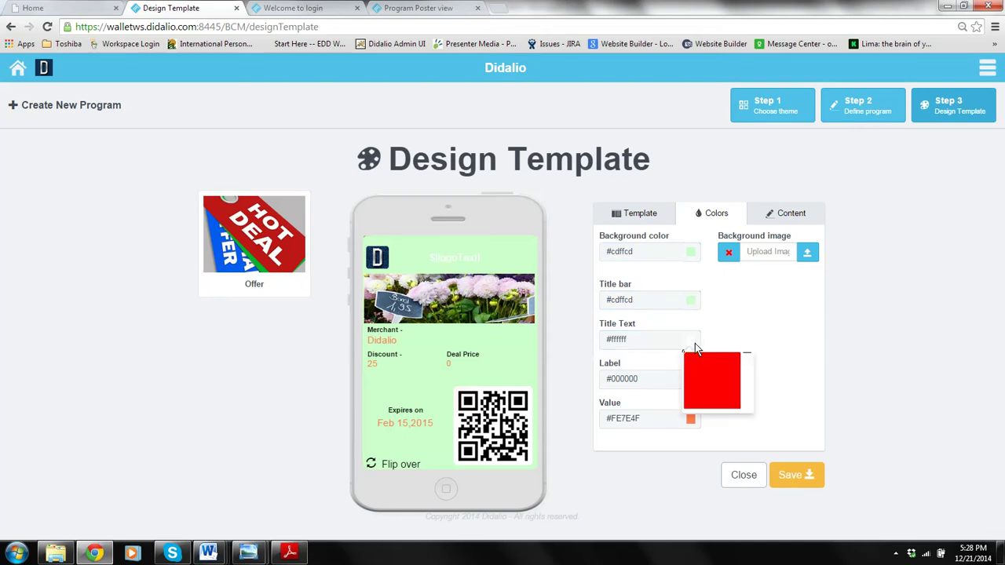
{"action": "left_click_drag", "start_coordinate": [689, 362], "coordinate": [683, 413]}
{"action": "left_click", "coordinate": [776, 330]}
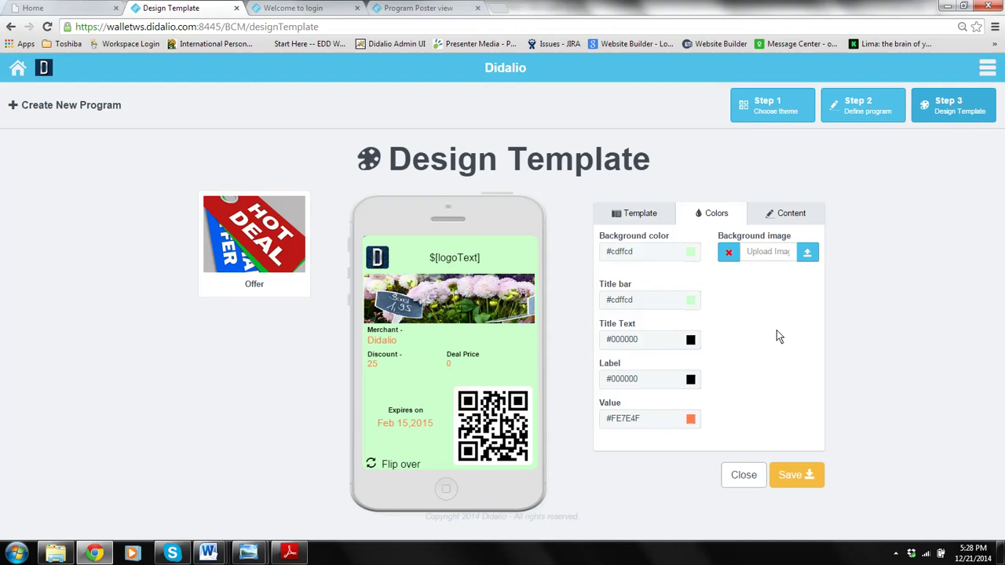
Set the pass's value text color to dark green, #1b7b0d
{"action": "left_click", "coordinate": [691, 422]}
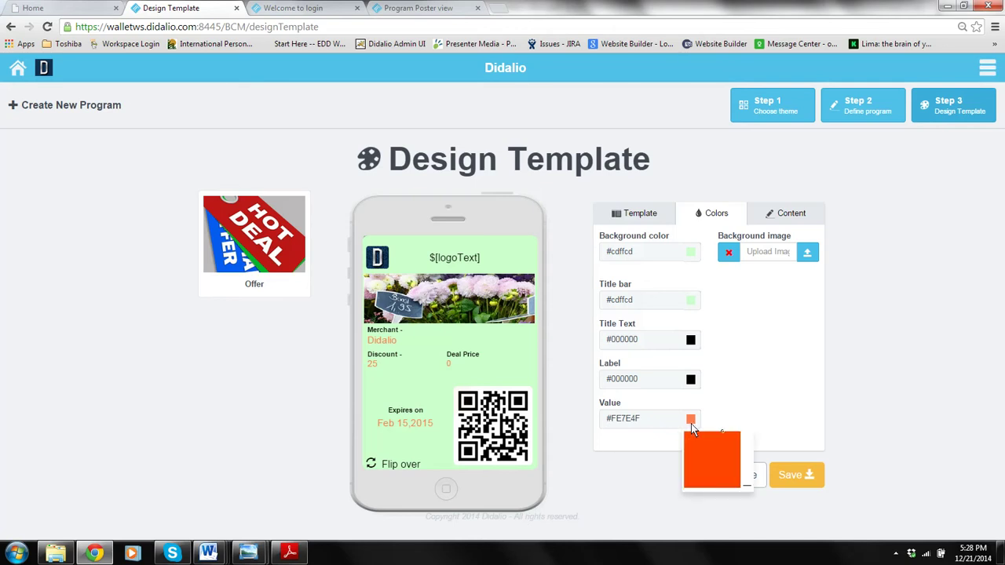
{"action": "left_click", "coordinate": [745, 483]}
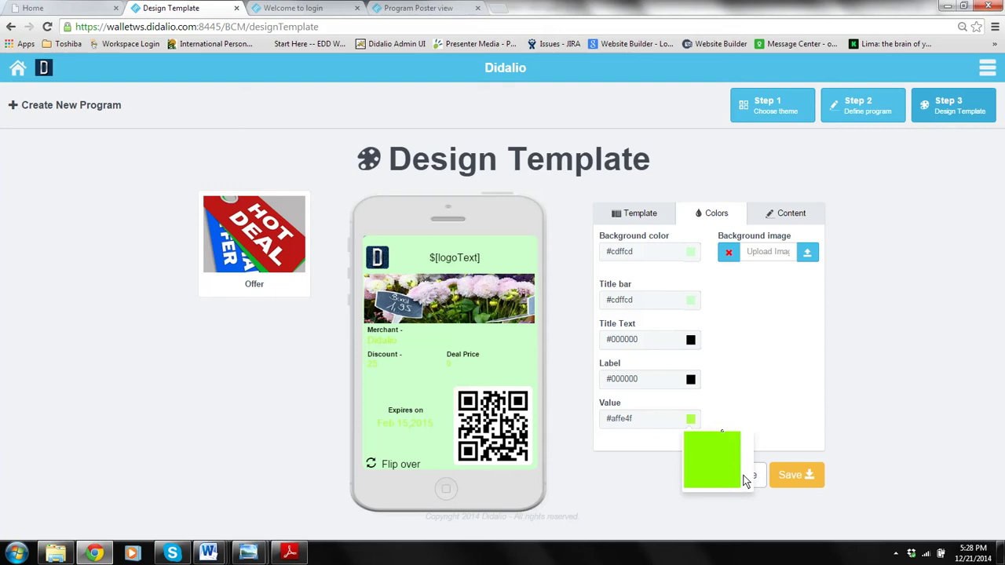
{"action": "mouse_move", "coordinate": [744, 480]}
{"action": "left_mouse_down"}
{"action": "mouse_move", "coordinate": [742, 462]}
{"action": "mouse_move", "coordinate": [742, 477]}
{"action": "mouse_move", "coordinate": [727, 468]}
{"action": "mouse_move", "coordinate": [733, 432]}
{"action": "mouse_move", "coordinate": [727, 478]}
{"action": "mouse_move", "coordinate": [742, 481]}
{"action": "mouse_move", "coordinate": [737, 444]}
{"action": "mouse_move", "coordinate": [736, 467]}
{"action": "left_mouse_up"}
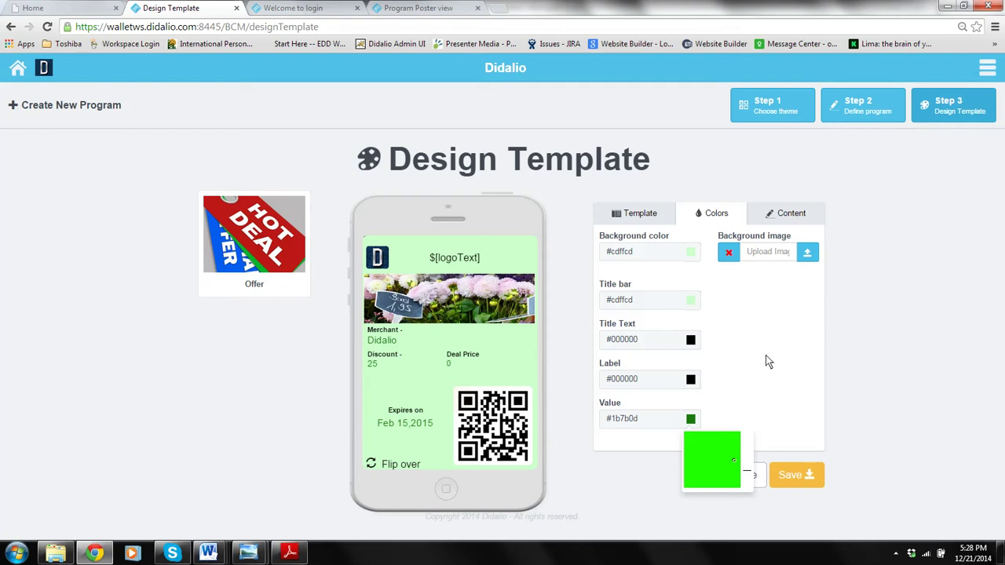
Change the background color of the pass front to white, #ffffff
{"action": "left_click", "coordinate": [691, 253]}
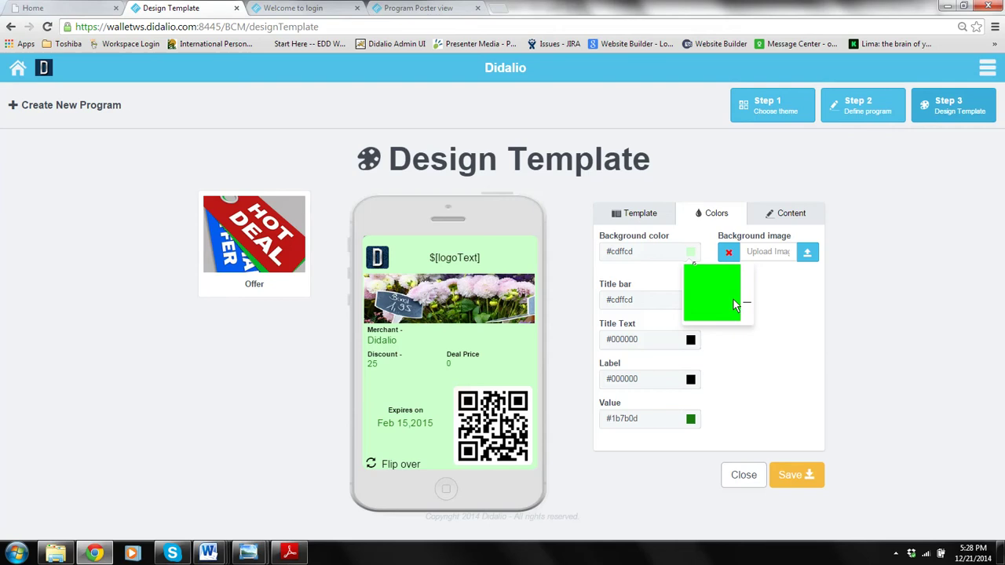
{"action": "left_click_drag", "start_coordinate": [697, 267], "coordinate": [676, 268]}
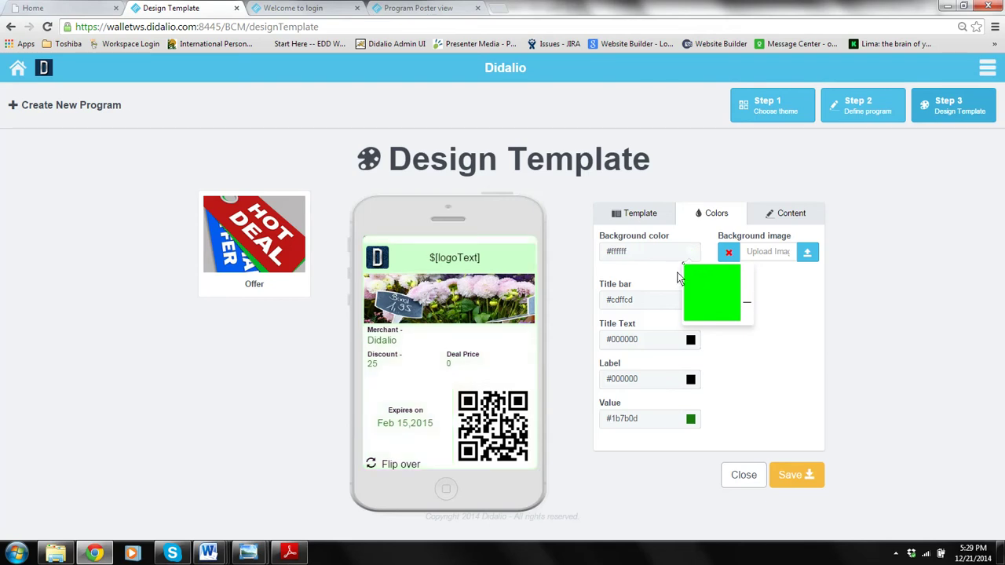
{"action": "mouse_move", "coordinate": [680, 277]}
{"action": "left_mouse_down"}
{"action": "mouse_move", "coordinate": [681, 314]}
{"action": "mouse_move", "coordinate": [684, 267]}
{"action": "left_mouse_up"}
Upload front_image from the Florists/1/front folder as the front background image, with the crop covering the whole picture
{"action": "left_click", "coordinate": [811, 259]}
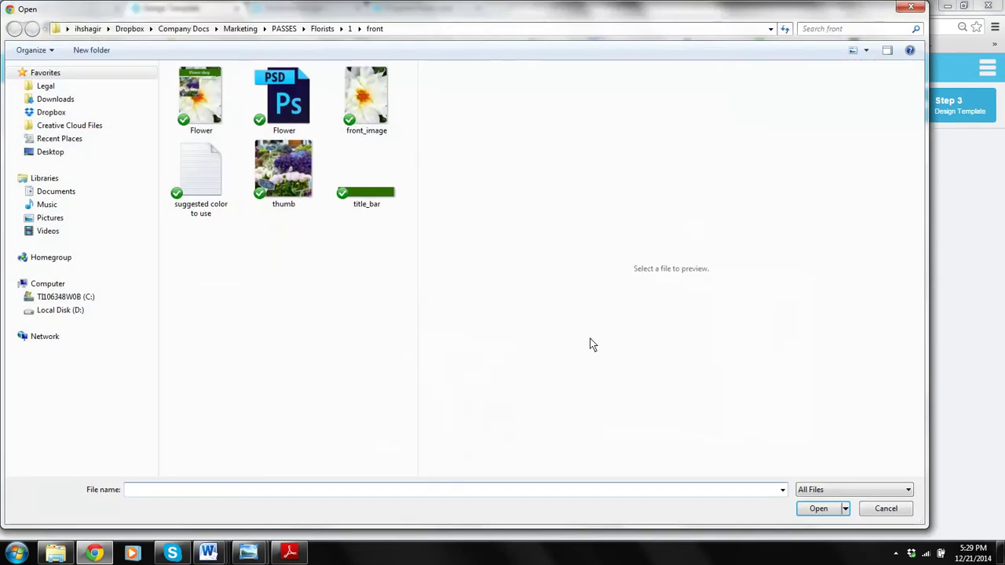
{"action": "left_click", "coordinate": [367, 94]}
{"action": "double_click", "coordinate": [367, 95]}
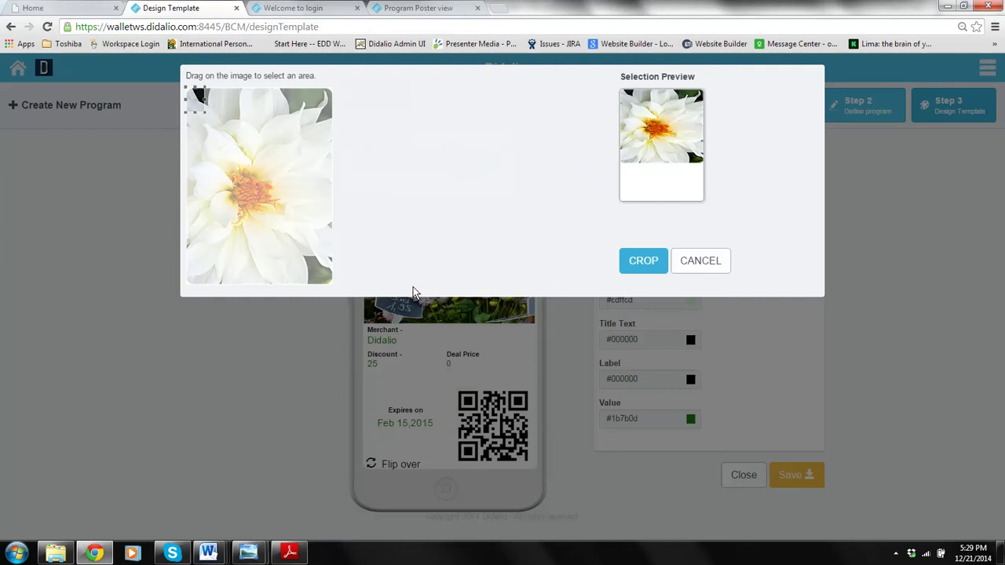
{"action": "left_click_drag", "start_coordinate": [208, 116], "coordinate": [334, 286]}
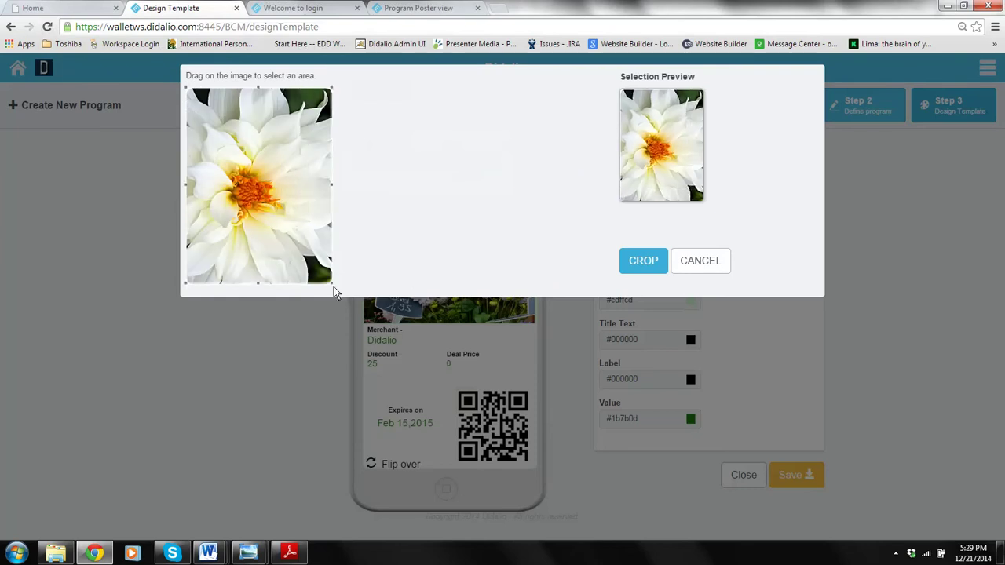
{"action": "left_click", "coordinate": [643, 262]}
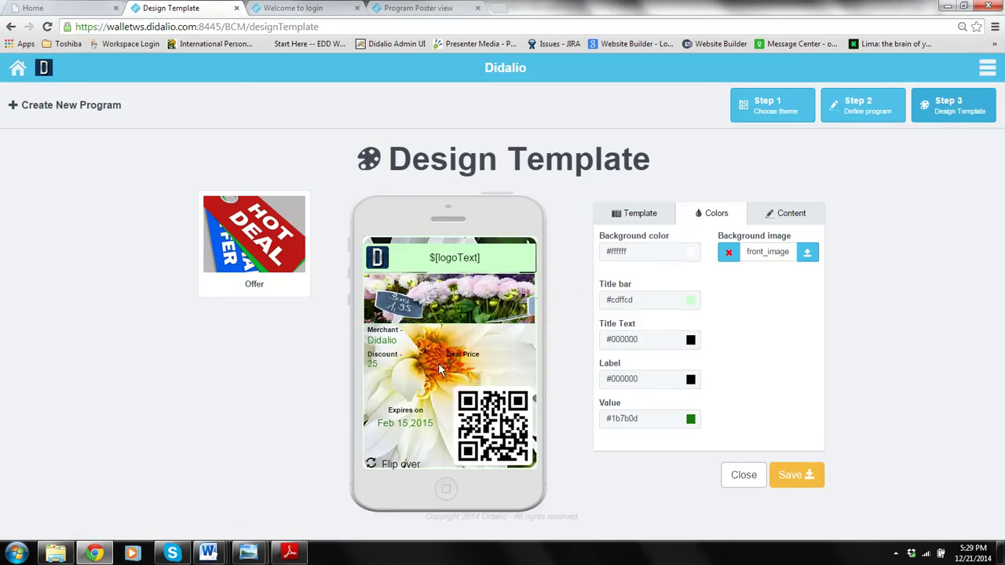
On the back of the pass, replace the background image with the green floral border picture from Florists/1/back, cropped to its full area
{"action": "left_click", "coordinate": [400, 467]}
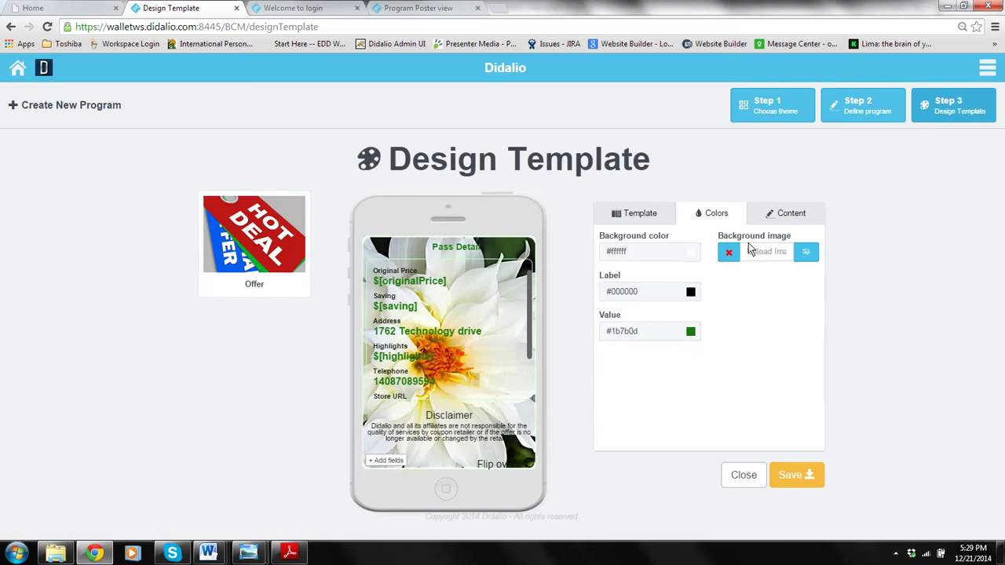
{"action": "left_click", "coordinate": [729, 254]}
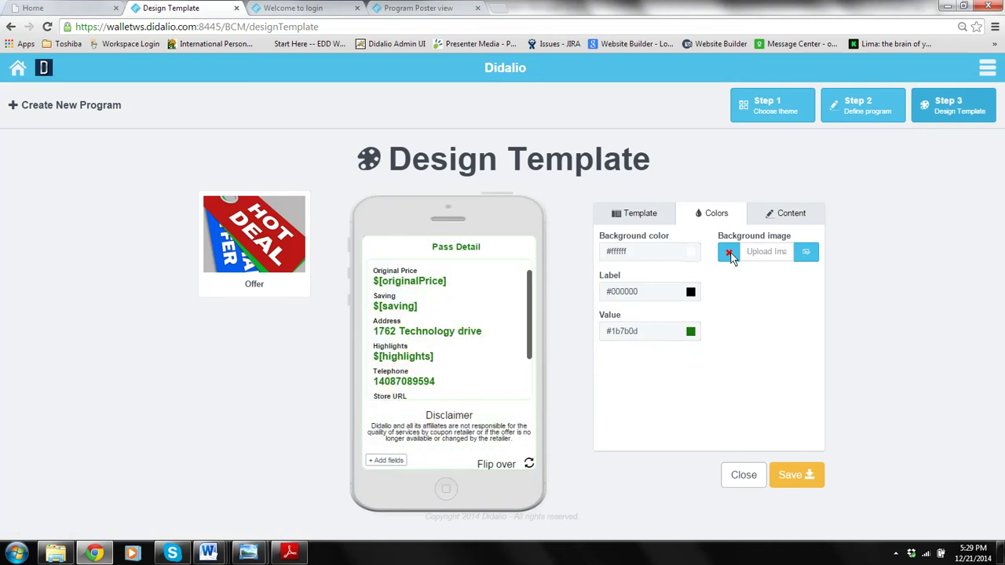
{"action": "left_click", "coordinate": [809, 256]}
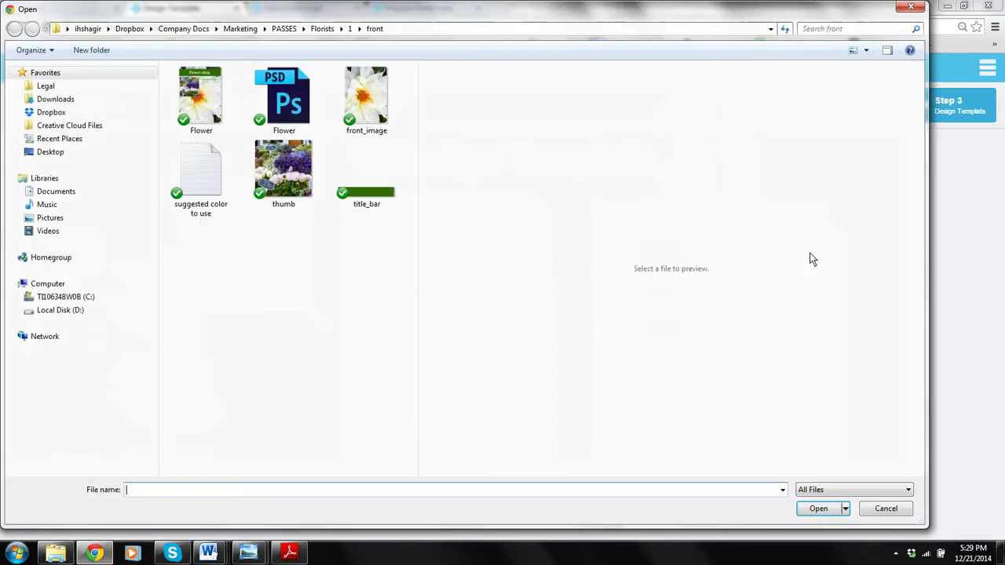
{"action": "left_click", "coordinate": [349, 29]}
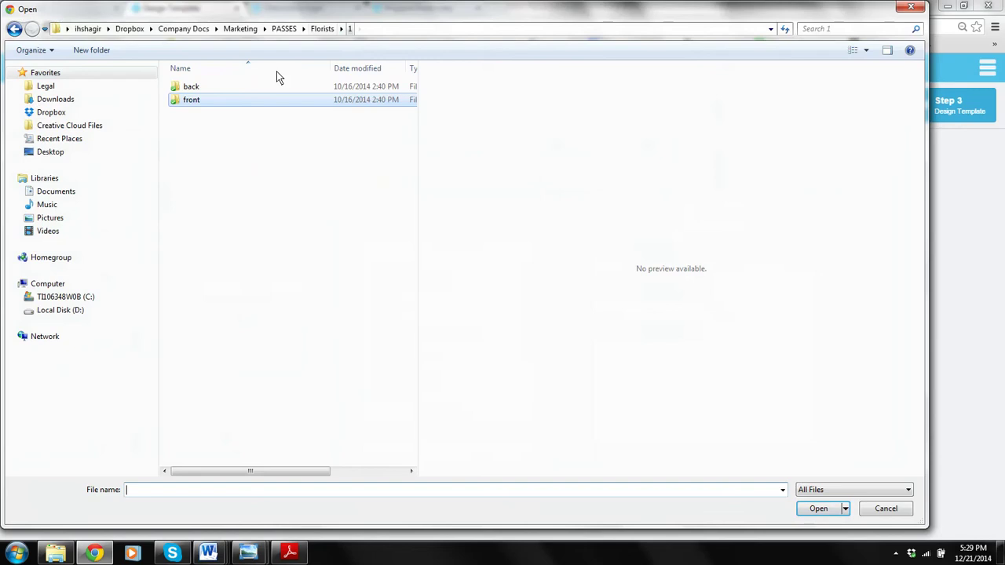
{"action": "double_click", "coordinate": [226, 89]}
{"action": "left_click", "coordinate": [270, 90]}
{"action": "double_click", "coordinate": [270, 90]}
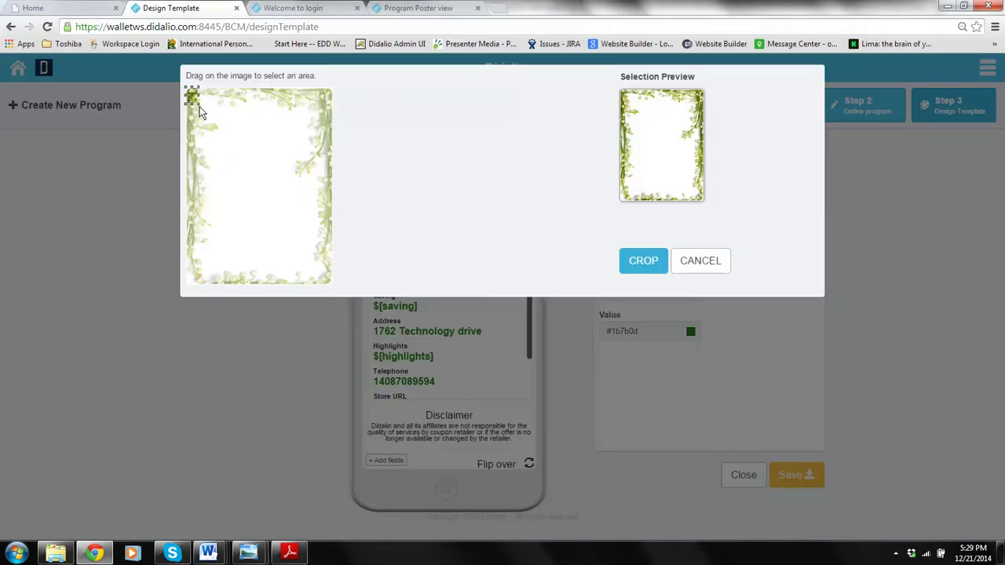
{"action": "left_click_drag", "start_coordinate": [199, 112], "coordinate": [359, 292]}
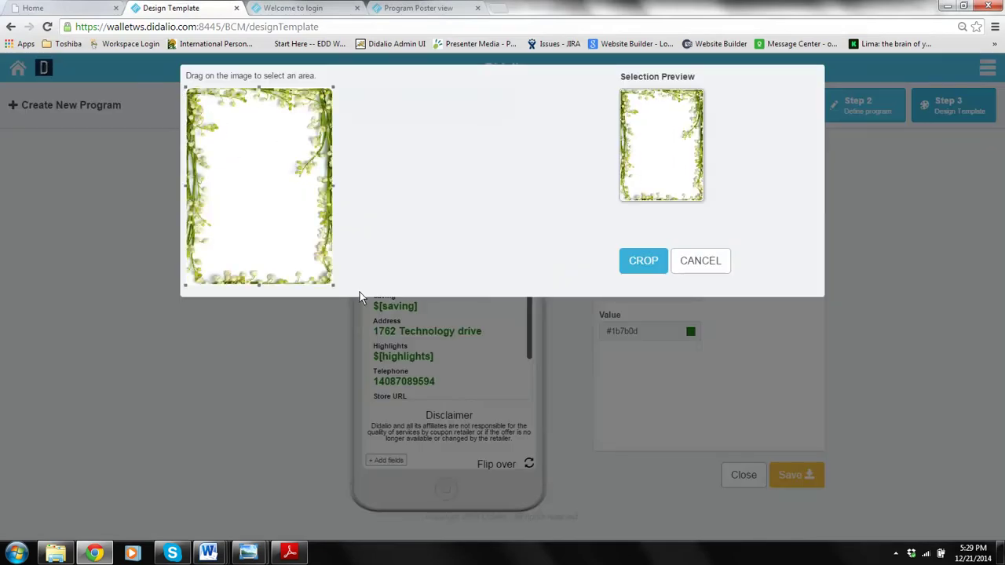
{"action": "left_click", "coordinate": [641, 266]}
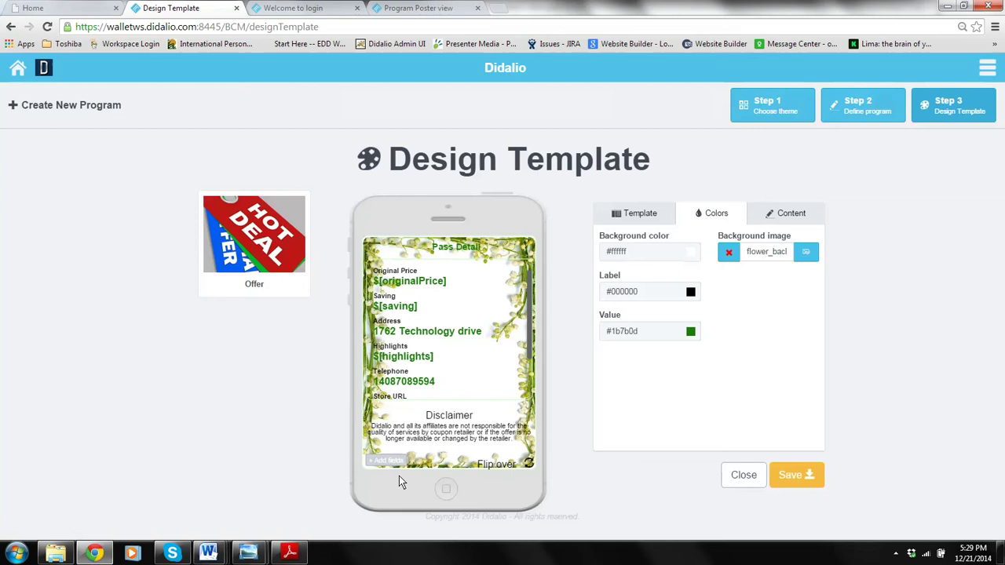
Return to the front of the pass and copy the value color #1b7b0d into the title bar color
{"action": "left_click", "coordinate": [510, 466]}
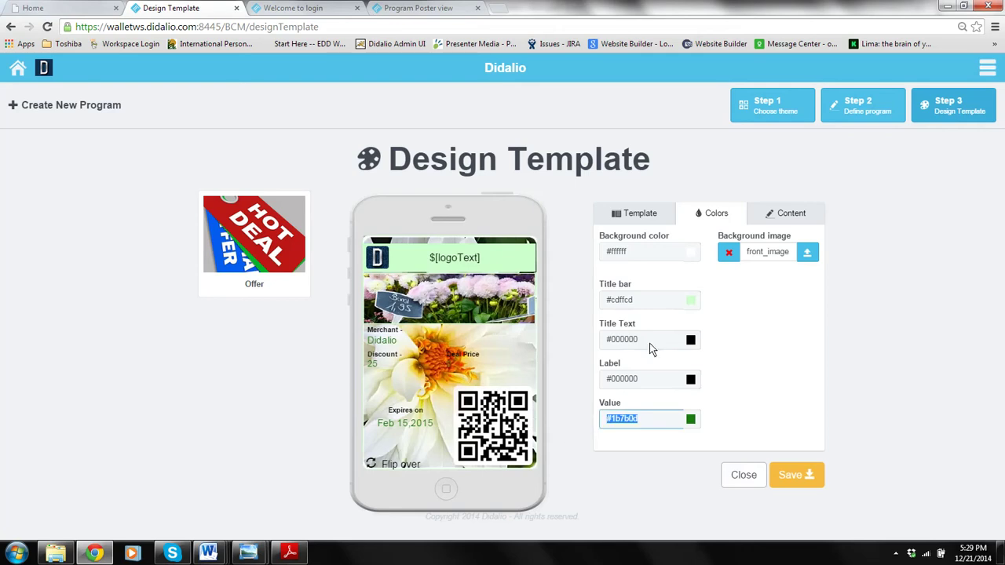
{"action": "left_click_drag", "start_coordinate": [648, 300], "coordinate": [588, 301]}
{"action": "type", "text": "#1b7b0d"}
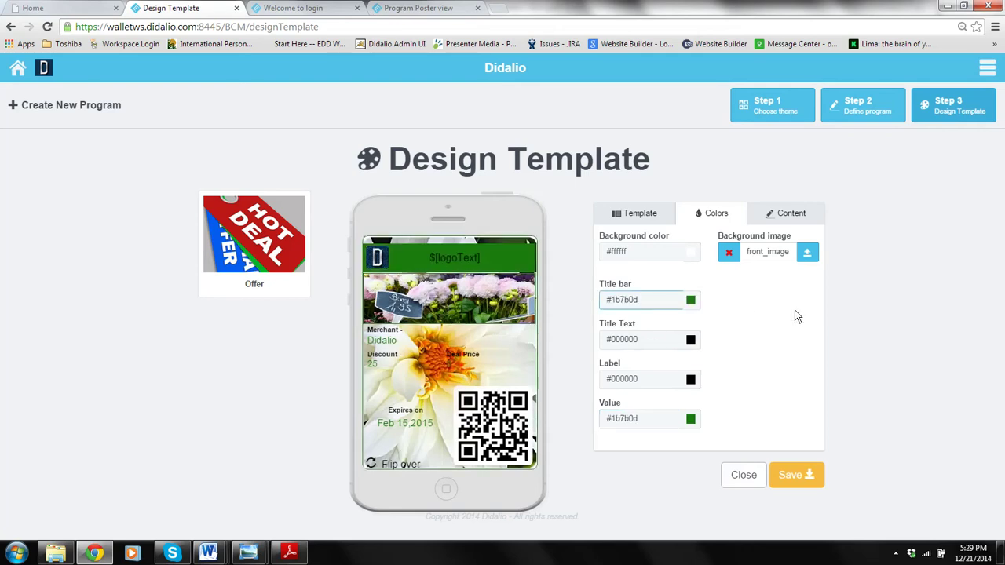
{"action": "left_click", "coordinate": [794, 312]}
Set the title text color to white, #ffffff
{"action": "left_click", "coordinate": [689, 343]}
{"action": "left_click_drag", "start_coordinate": [687, 406], "coordinate": [685, 356]}
{"action": "left_click", "coordinate": [764, 326]}
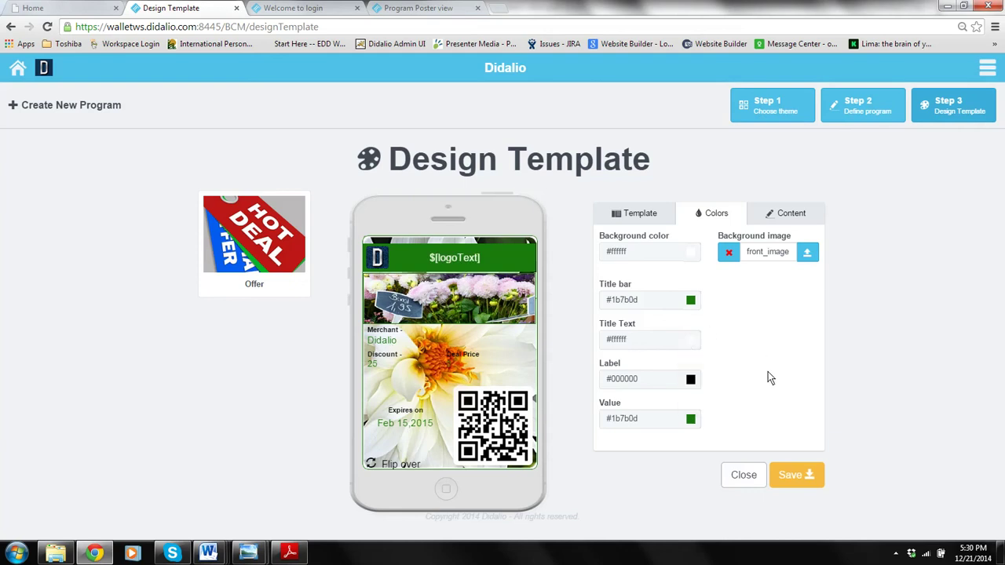
Replace the logo text placeholder in the pass title with "FLORIST SALE"
{"action": "left_click", "coordinate": [785, 214]}
{"action": "left_click", "coordinate": [456, 261]}
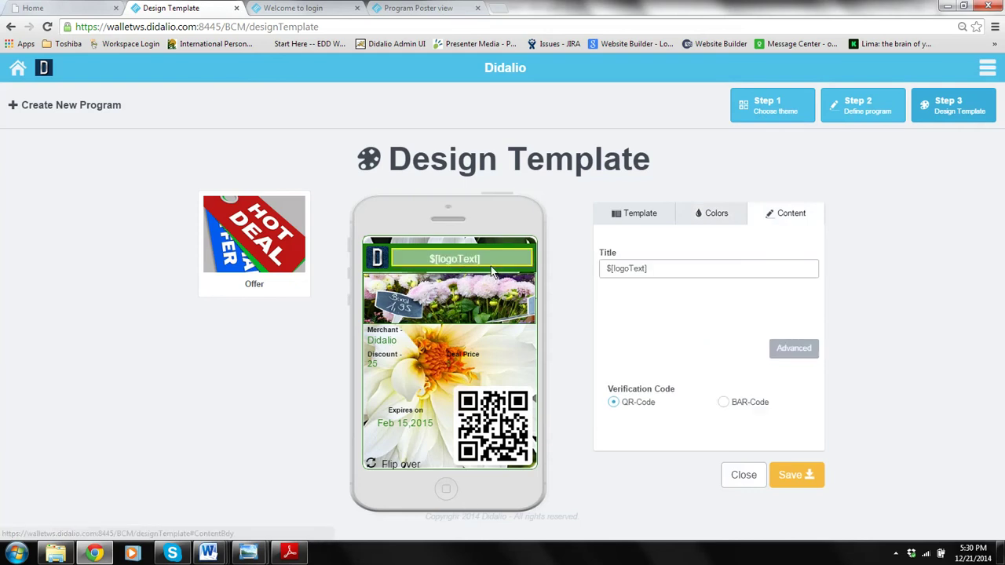
{"action": "left_click", "coordinate": [660, 268]}
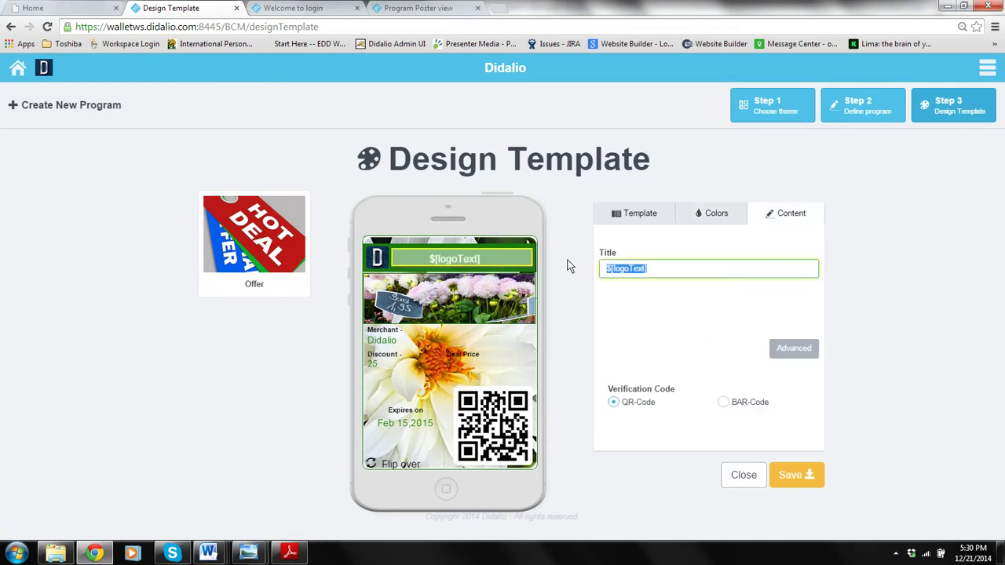
{"action": "type", "text": "FLO"}
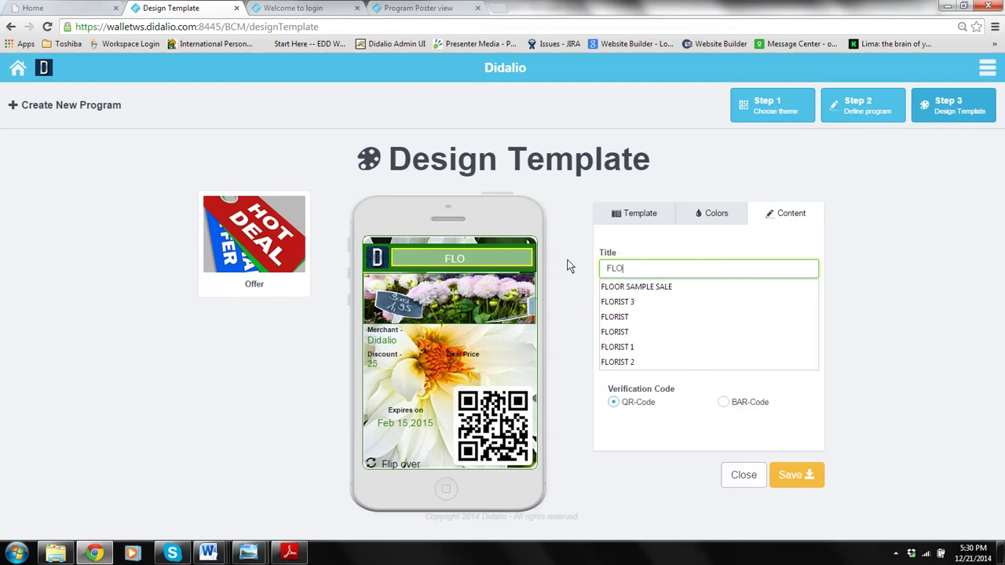
{"action": "type", "text": "RIST "}
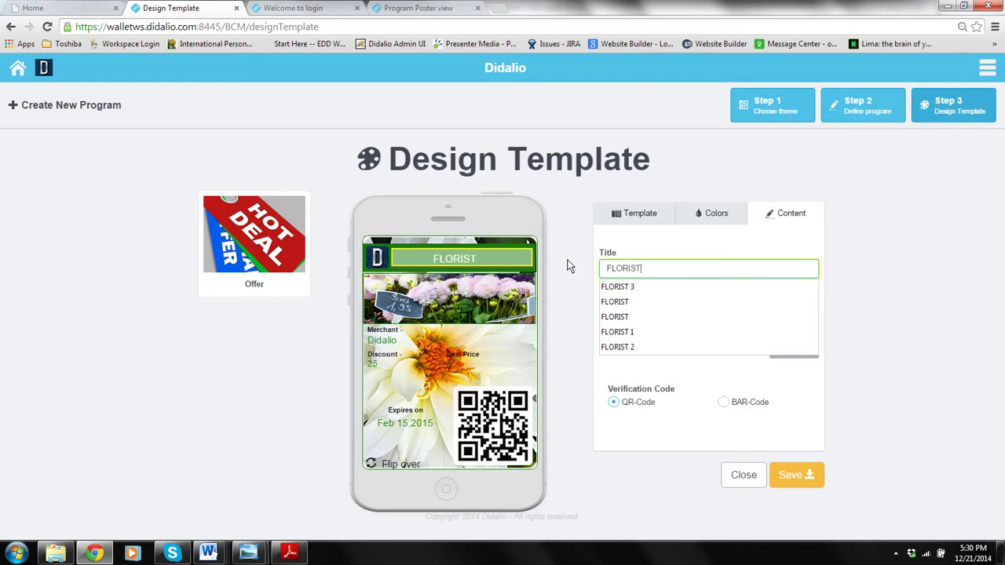
{"action": "type", "text": "SALE"}
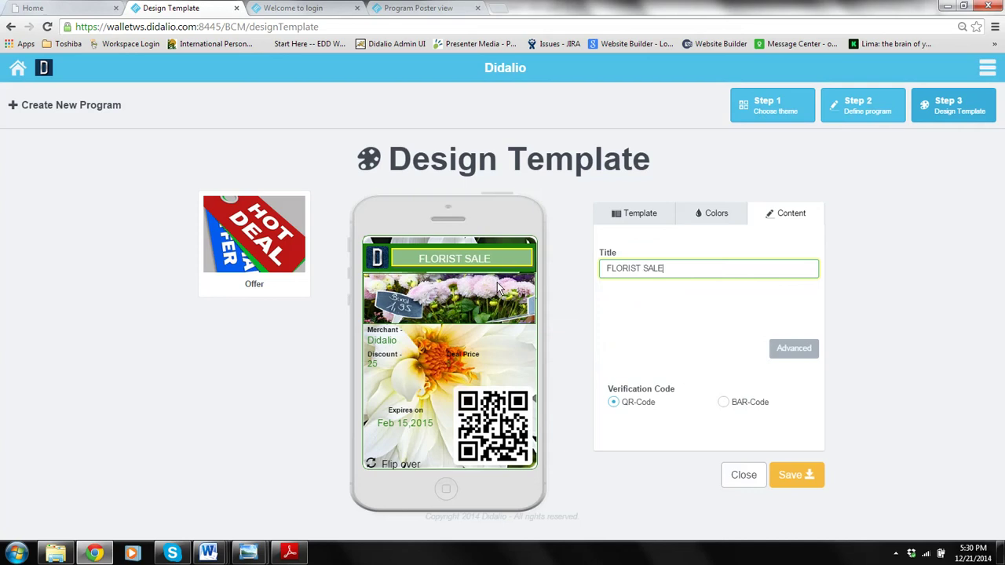
{"action": "double_click", "coordinate": [614, 271]}
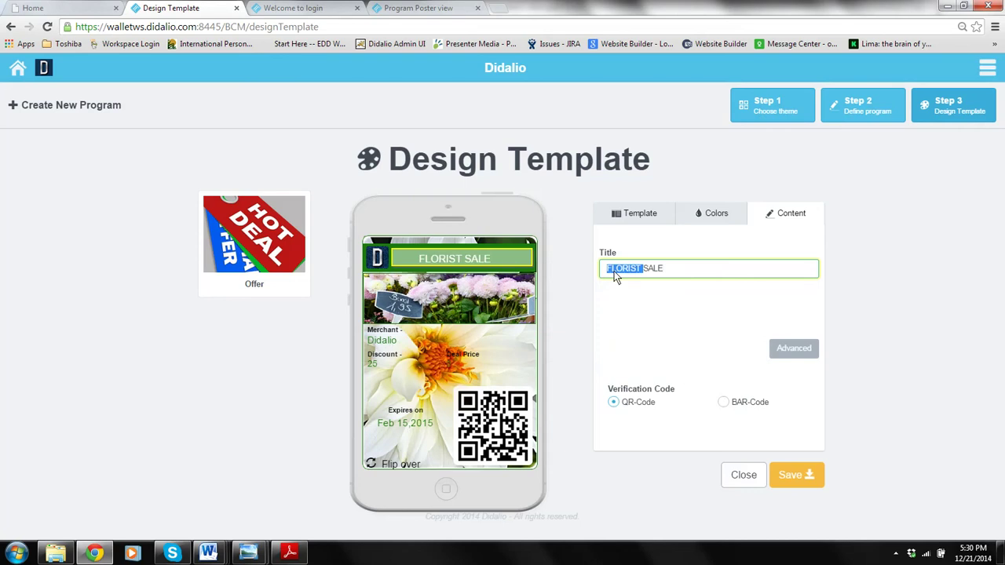
Change the Merchant field's value on the pass to "Your name here"
{"action": "left_click", "coordinate": [399, 343]}
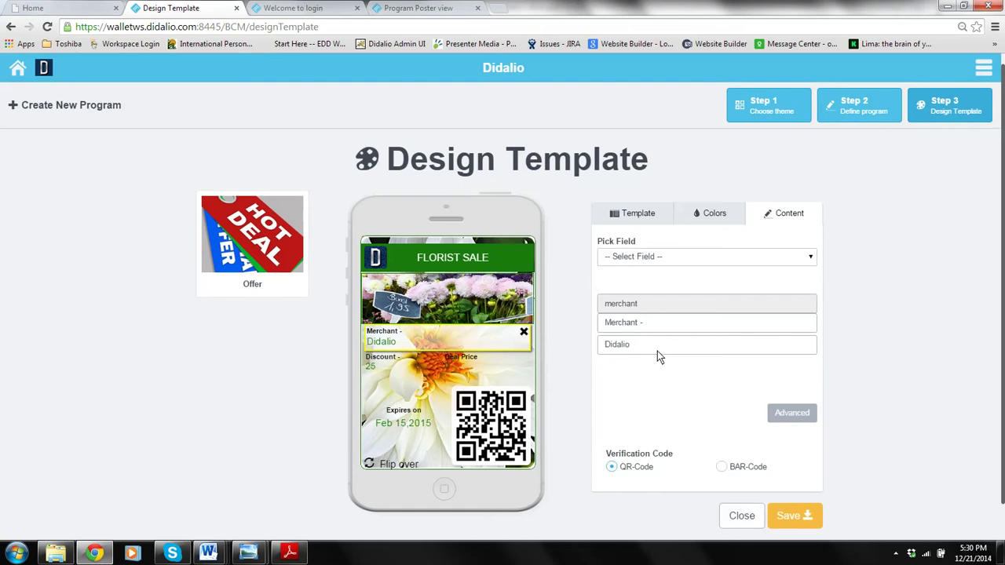
{"action": "left_click", "coordinate": [623, 345]}
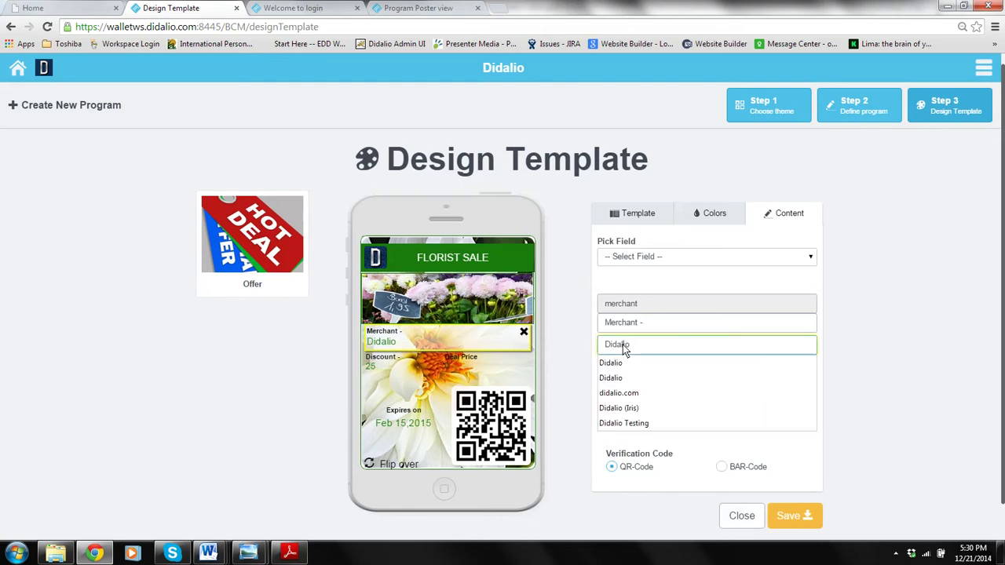
{"action": "type", "text": "You"}
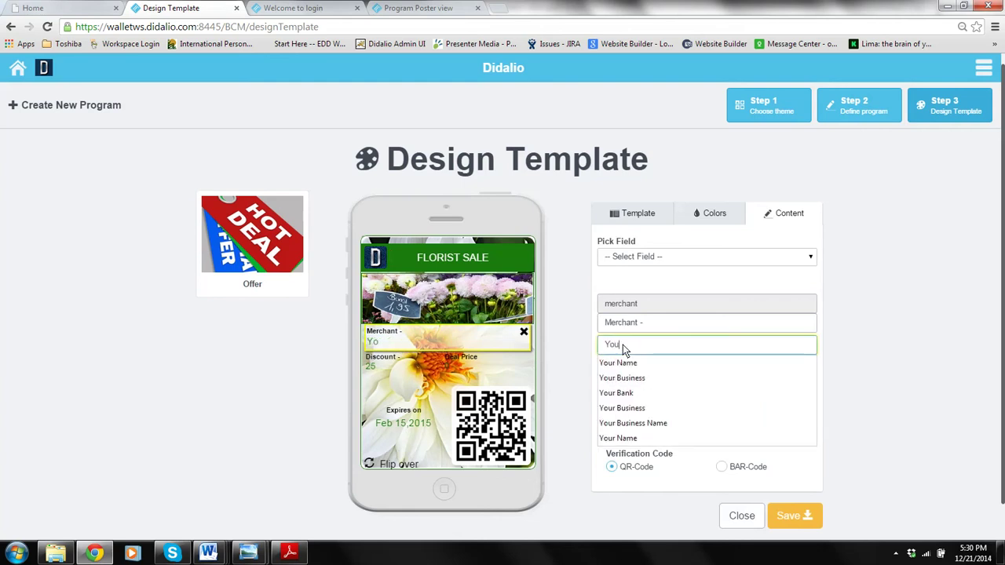
{"action": "type", "text": "r name here"}
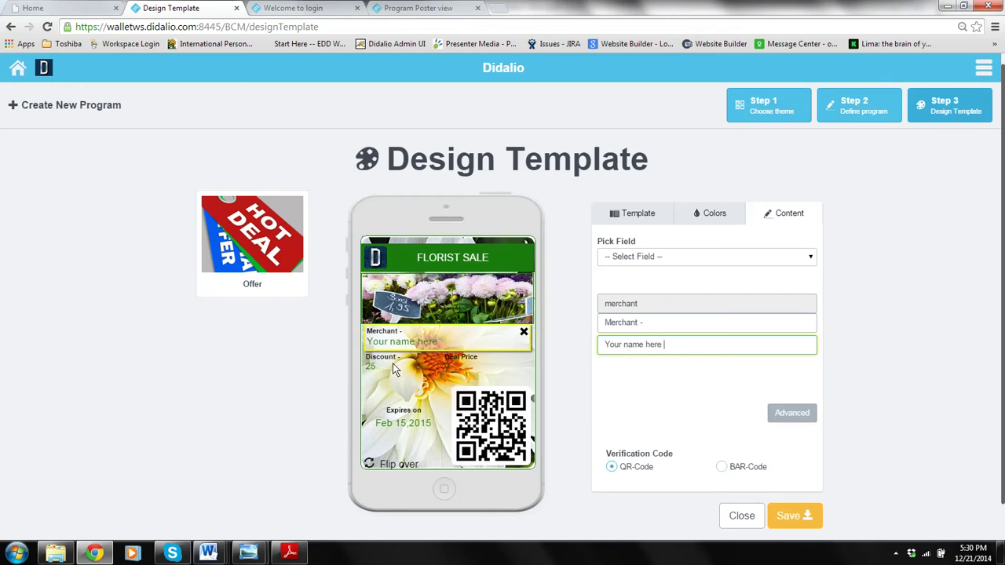
Add a percent sign to the Discount field's value so it reads 25%
{"action": "left_click", "coordinate": [386, 370]}
{"action": "left_click", "coordinate": [614, 356]}
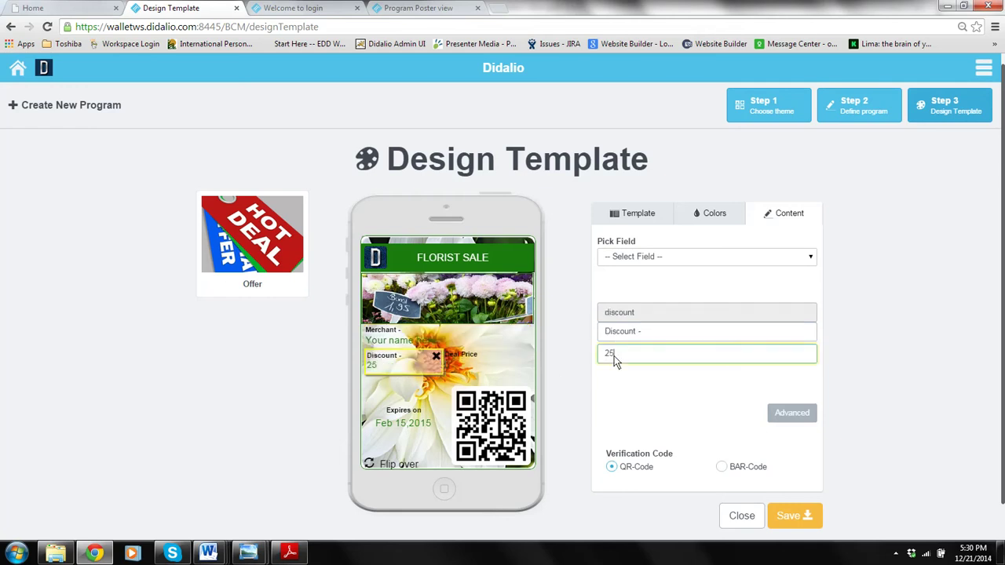
{"action": "type", "text": "%"}
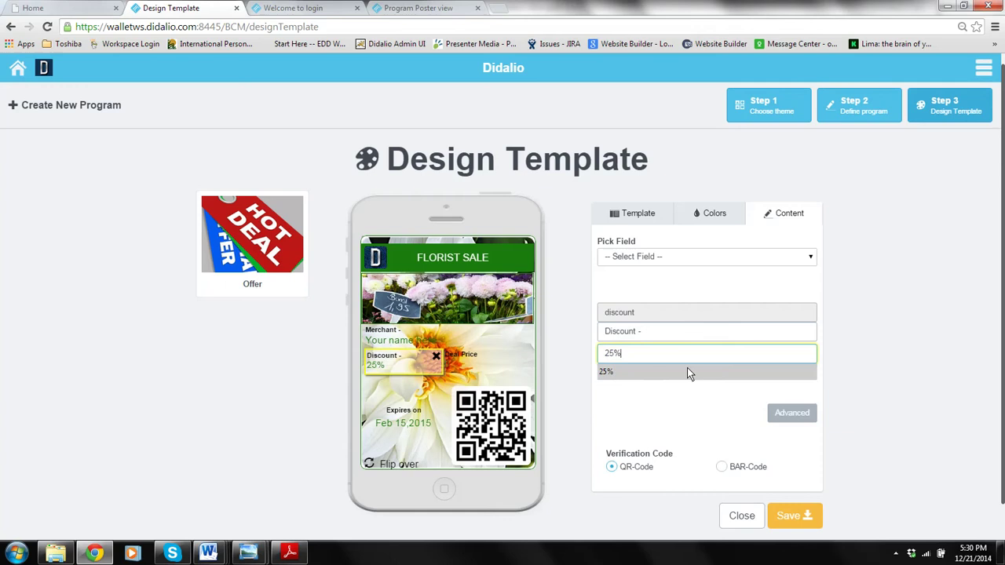
Replace the Deal Price field on the pass front with the Item field and set its value to "Roses"
{"action": "left_click", "coordinate": [477, 360]}
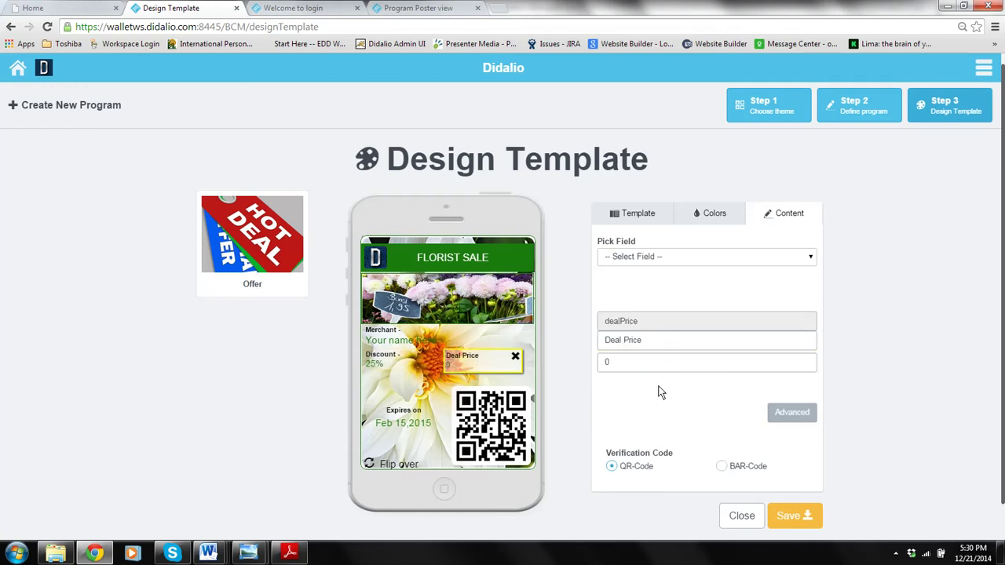
{"action": "left_click", "coordinate": [814, 260]}
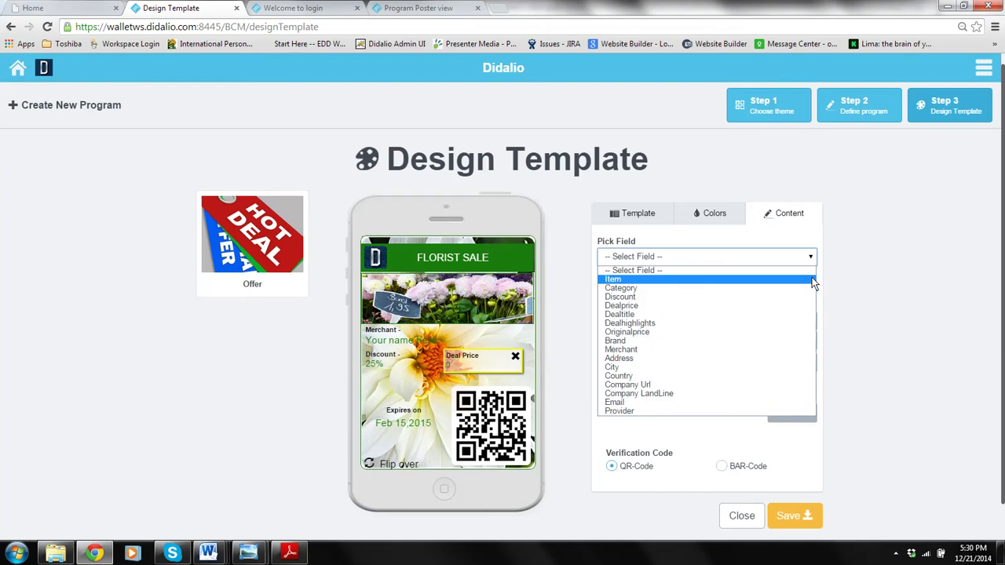
{"action": "left_click", "coordinate": [812, 279]}
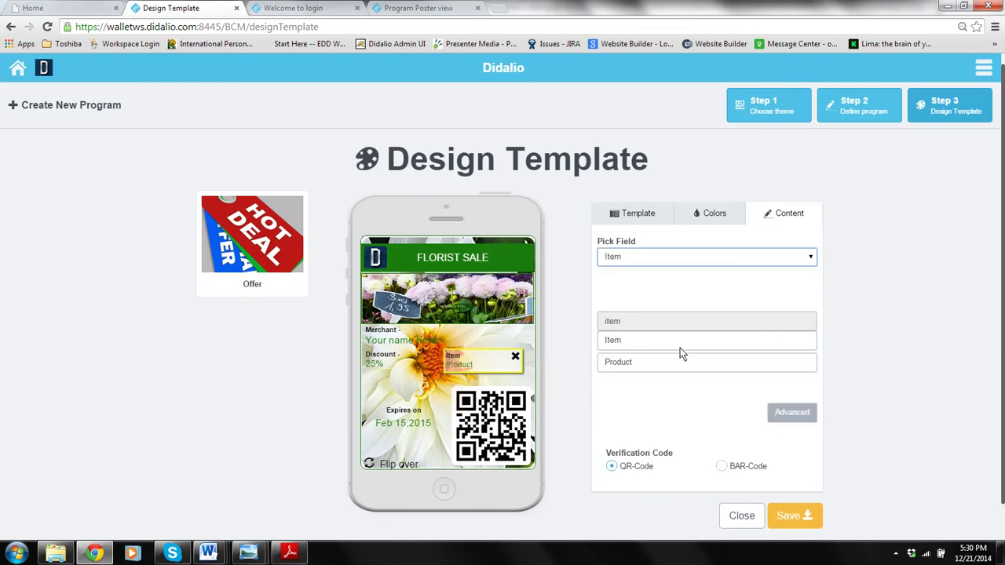
{"action": "left_click", "coordinate": [629, 344]}
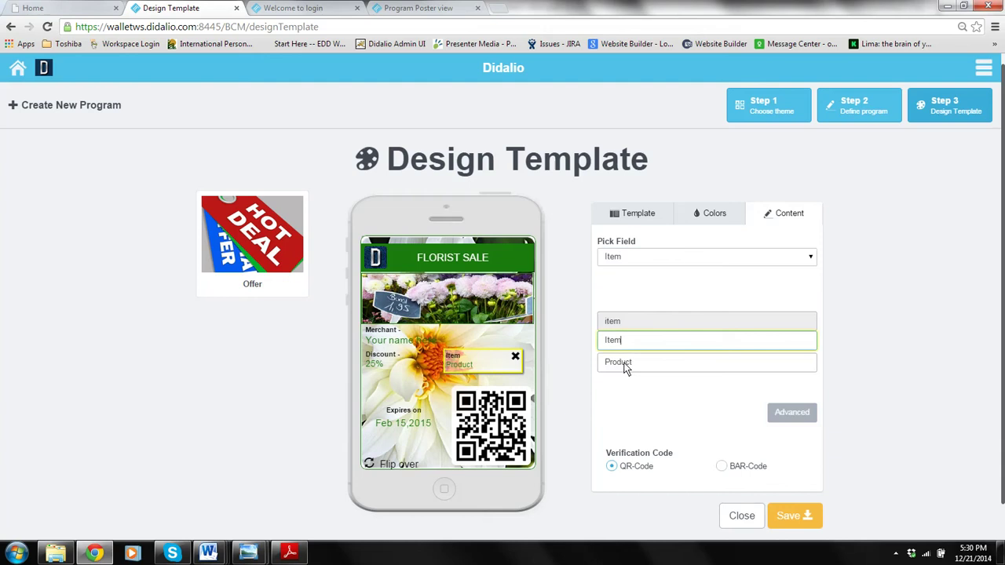
{"action": "left_click", "coordinate": [625, 367]}
{"action": "type", "text": "Roses"}
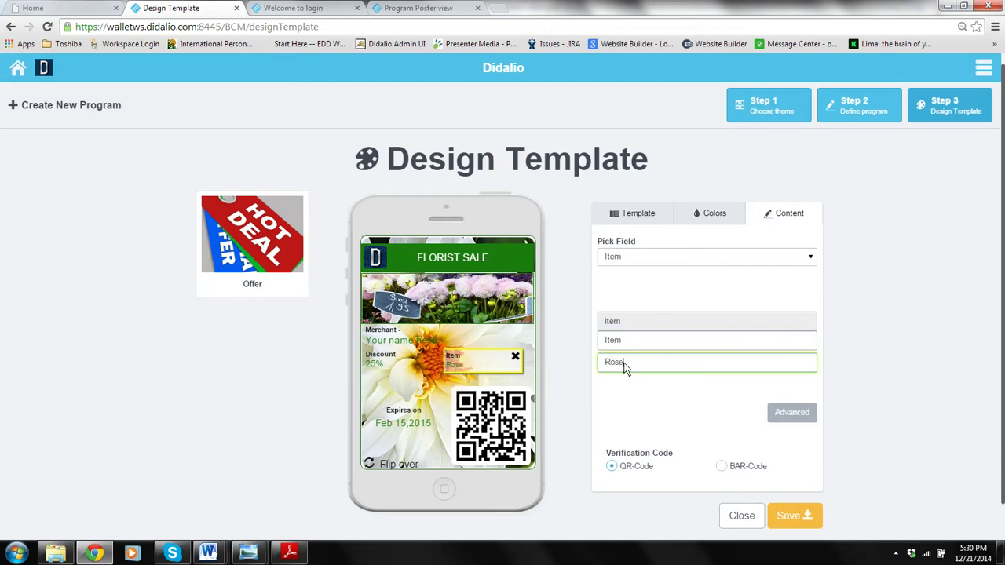
{"action": "left_click", "coordinate": [694, 402]}
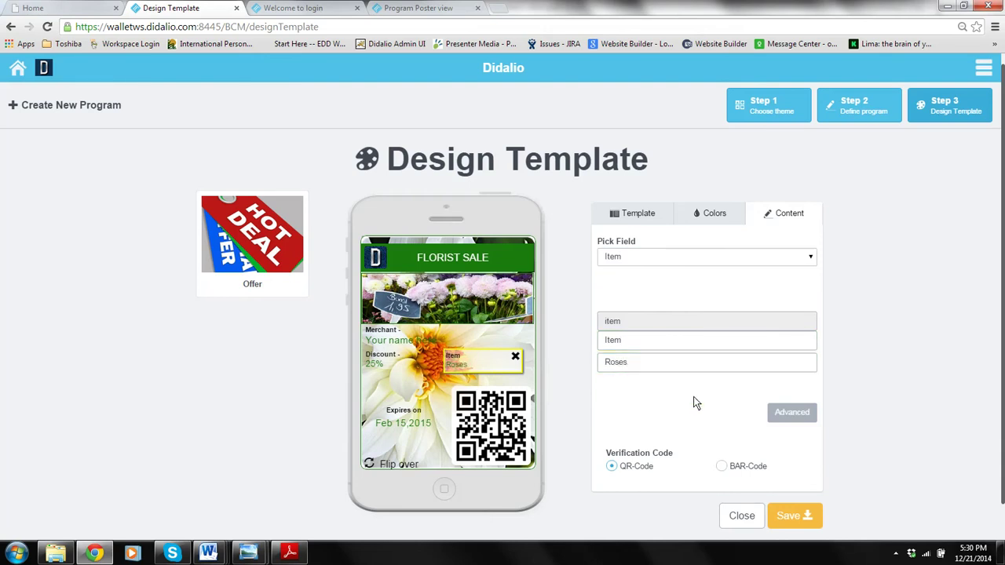
Flip the pass to its back and look through the detail fields from Original Price down to Coupon Provider
{"action": "left_click", "coordinate": [390, 464]}
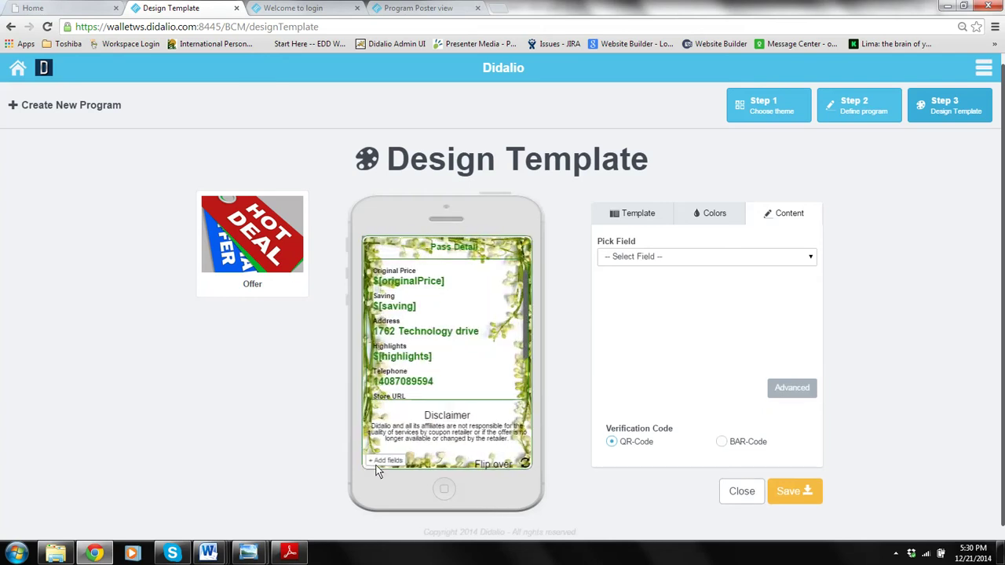
{"action": "left_click", "coordinate": [412, 276]}
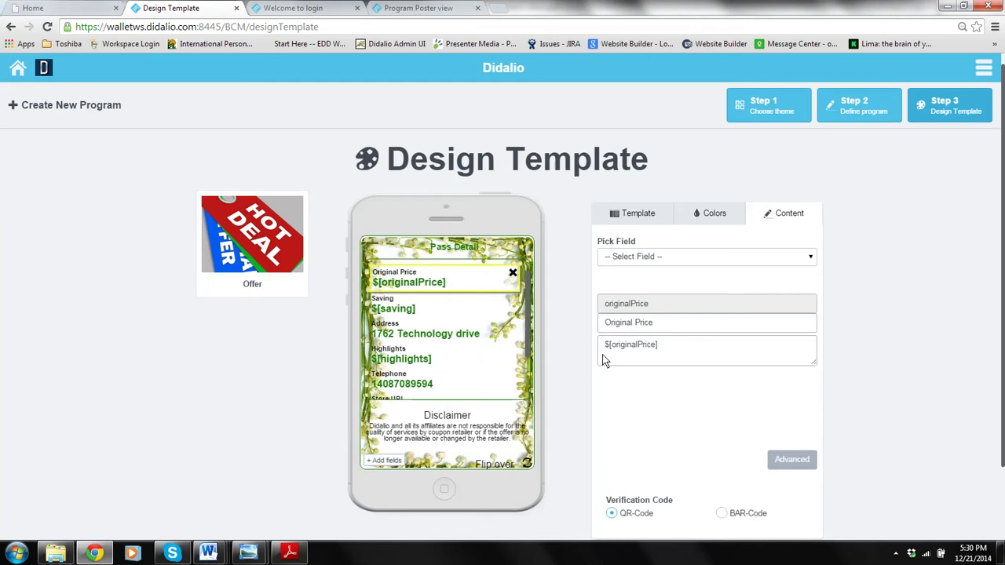
{"action": "left_click", "coordinate": [418, 309]}
{"action": "left_click", "coordinate": [418, 334]}
{"action": "left_click", "coordinate": [414, 358]}
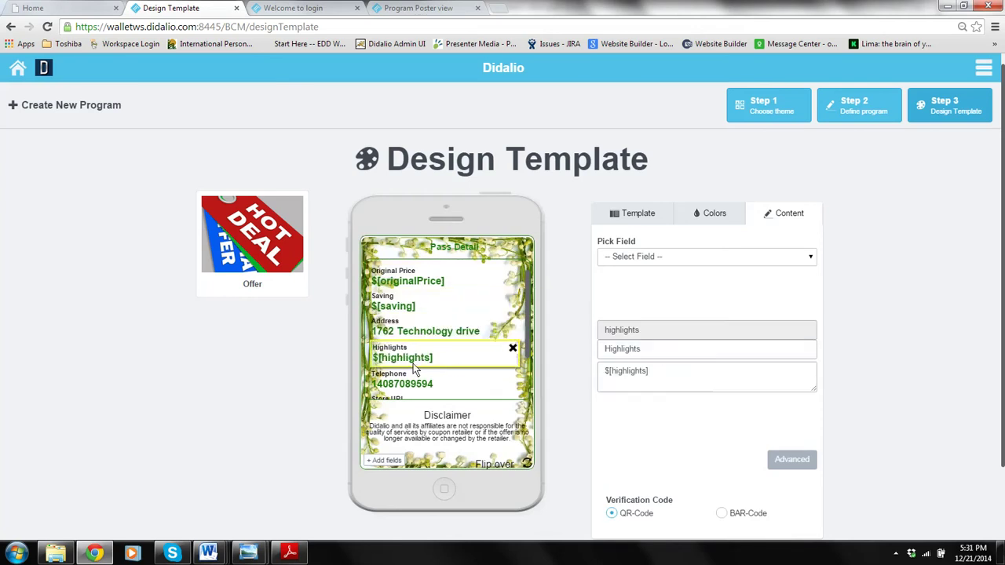
{"action": "left_click", "coordinate": [430, 382]}
{"action": "scroll", "coordinate": [430, 382], "scroll_direction": "down", "scroll_amount": 2}
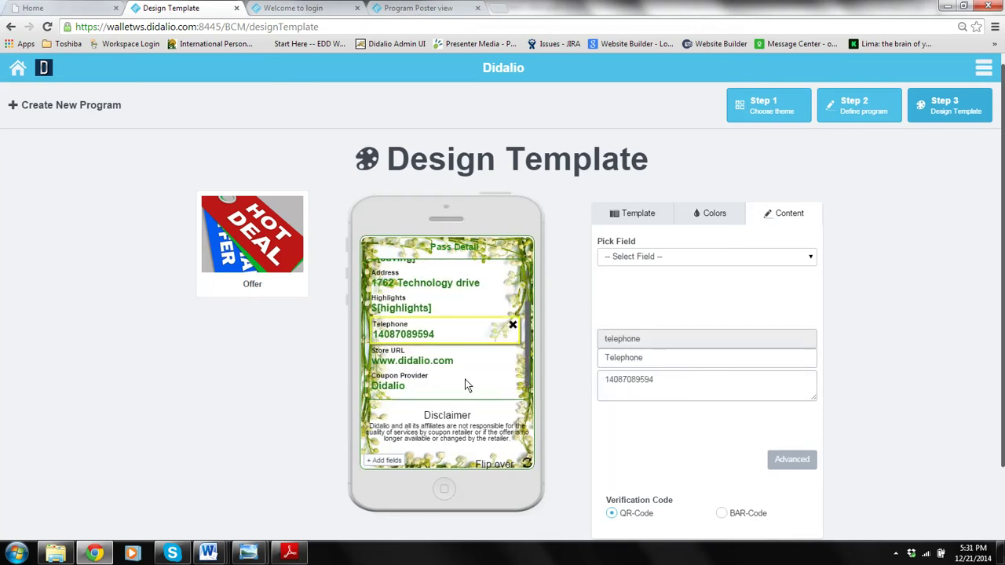
{"action": "left_click", "coordinate": [436, 380]}
{"action": "scroll", "coordinate": [426, 289], "scroll_direction": "up", "scroll_amount": 2}
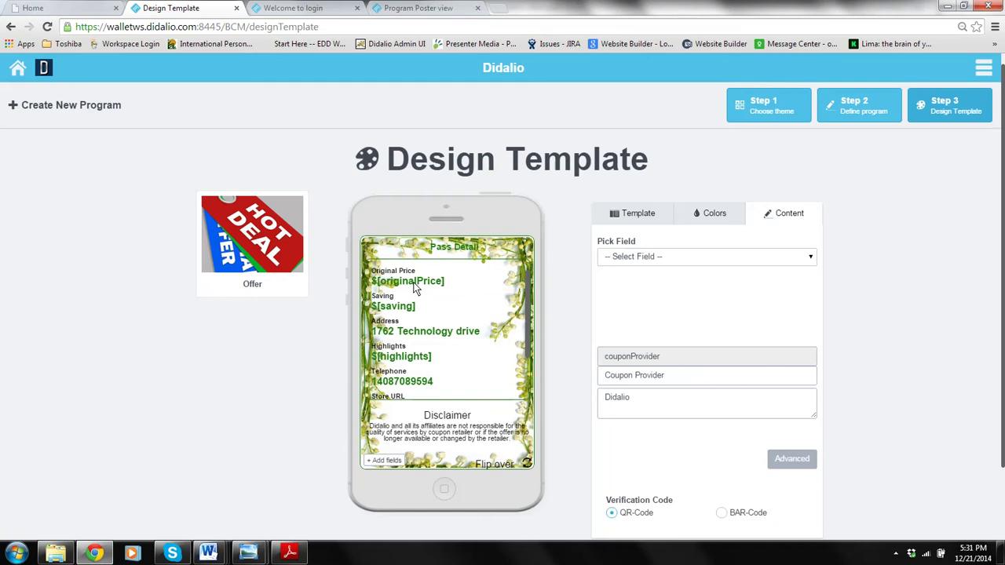
Replace the Original Price field on the pass back with the Brand field and relabel it "Parking"
{"action": "left_click", "coordinate": [416, 288]}
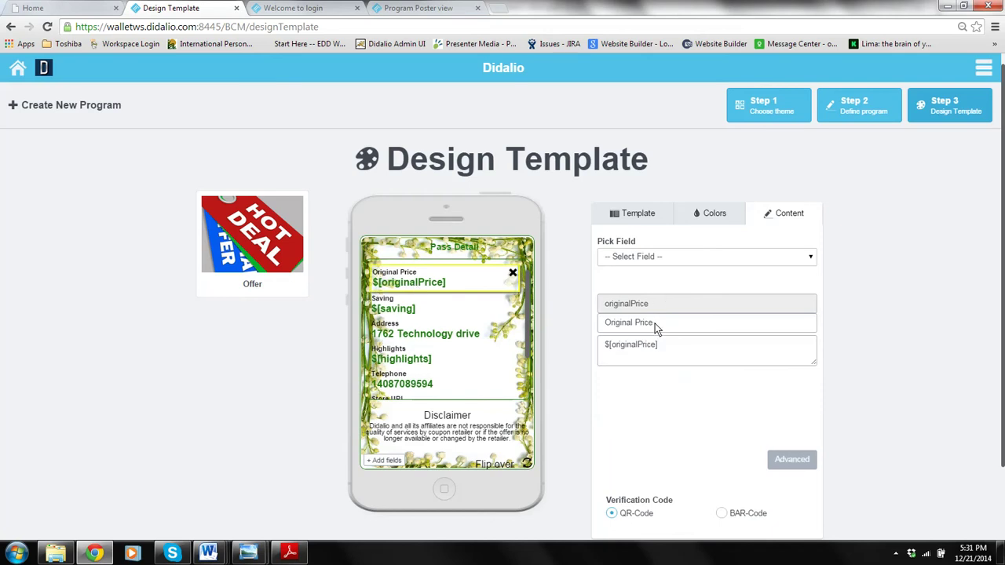
{"action": "left_click", "coordinate": [808, 259]}
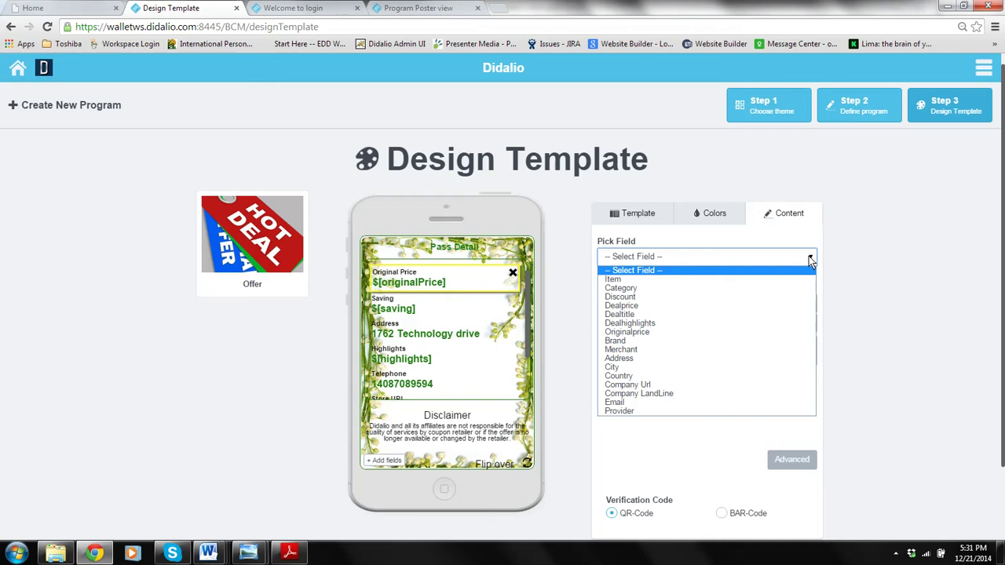
{"action": "left_click", "coordinate": [613, 342]}
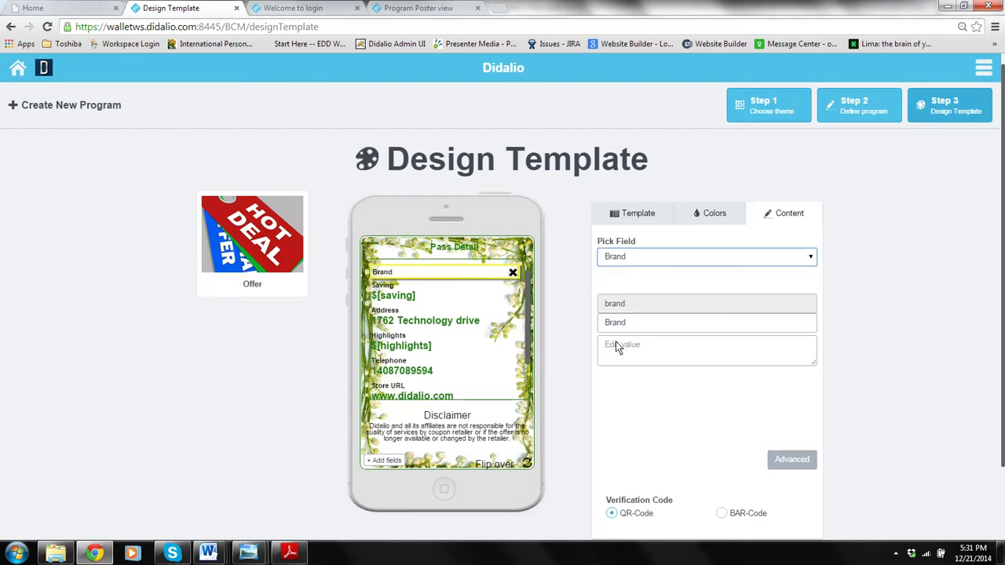
{"action": "left_click", "coordinate": [624, 351]}
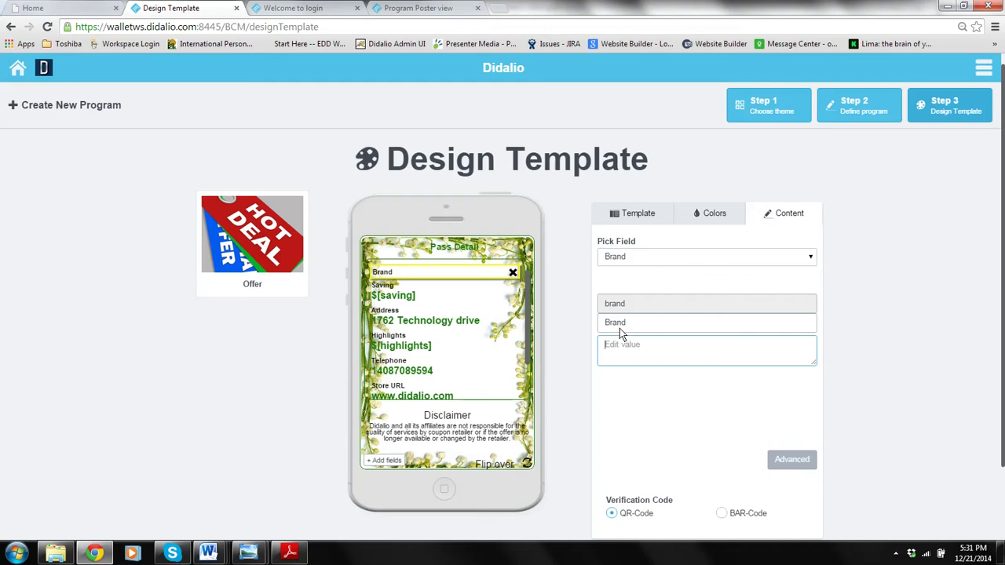
{"action": "double_click", "coordinate": [619, 329]}
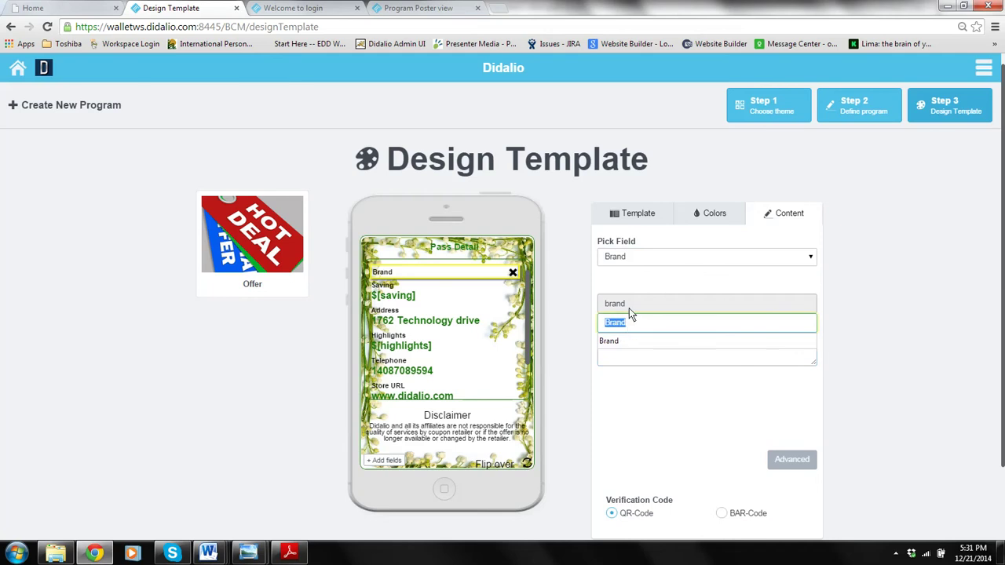
{"action": "type", "text": "Parking"}
Set the Parking field's value to "Use the parking next to us and we will validate your ticket"
{"action": "left_click", "coordinate": [648, 354]}
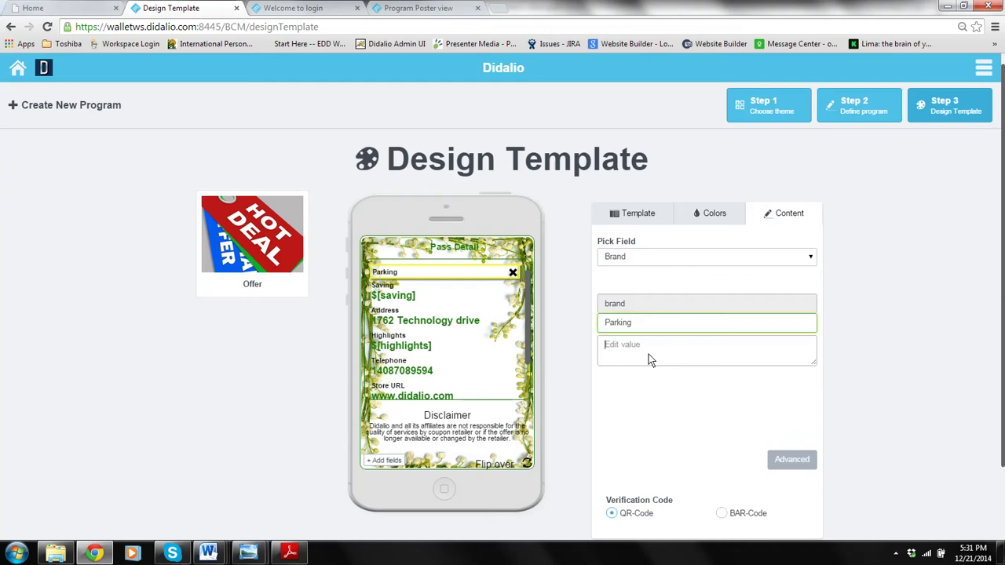
{"action": "type", "text": "Use the p"}
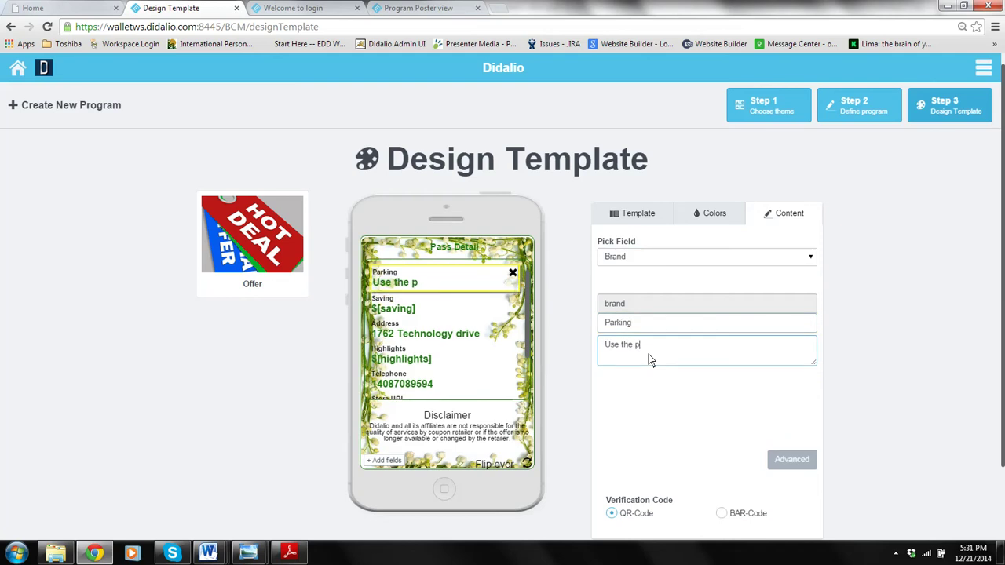
{"action": "type", "text": "arking next to us and we "}
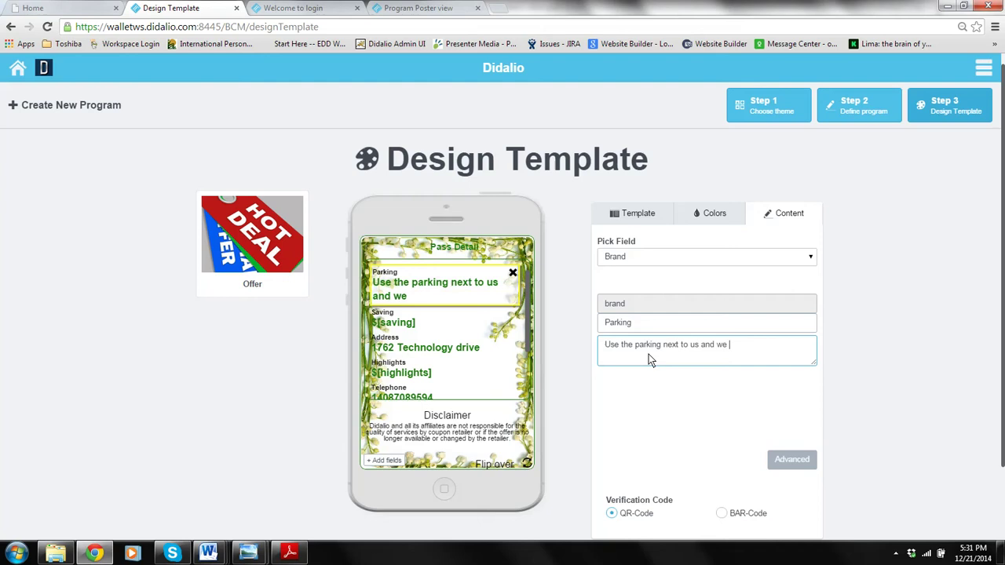
{"action": "type", "text": "will validat"}
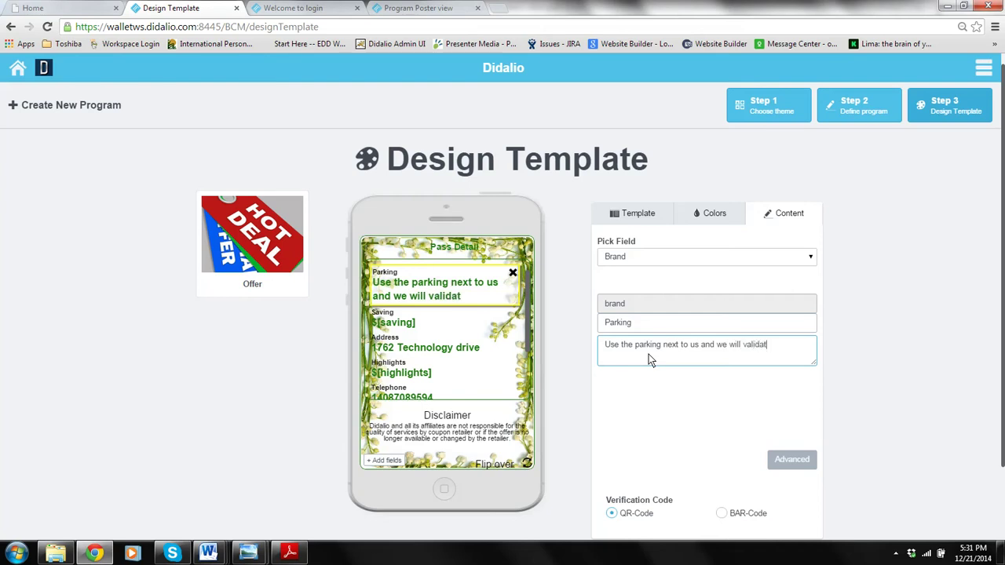
{"action": "type", "text": "e your ticket"}
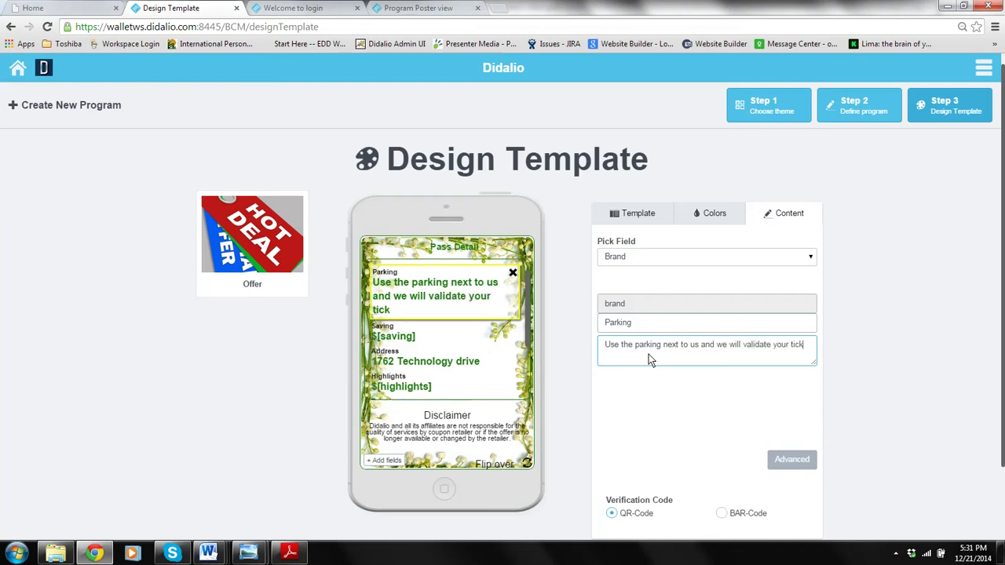
Check the remaining detail fields on the pass back, then view the front and return to the back
{"action": "left_click", "coordinate": [408, 332]}
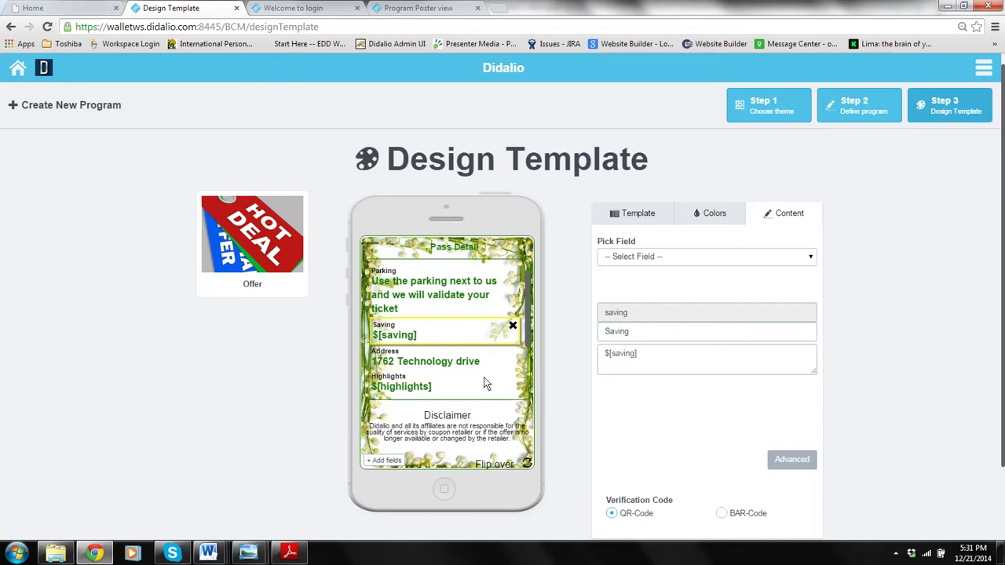
{"action": "left_click_drag", "start_coordinate": [529, 324], "coordinate": [528, 383]}
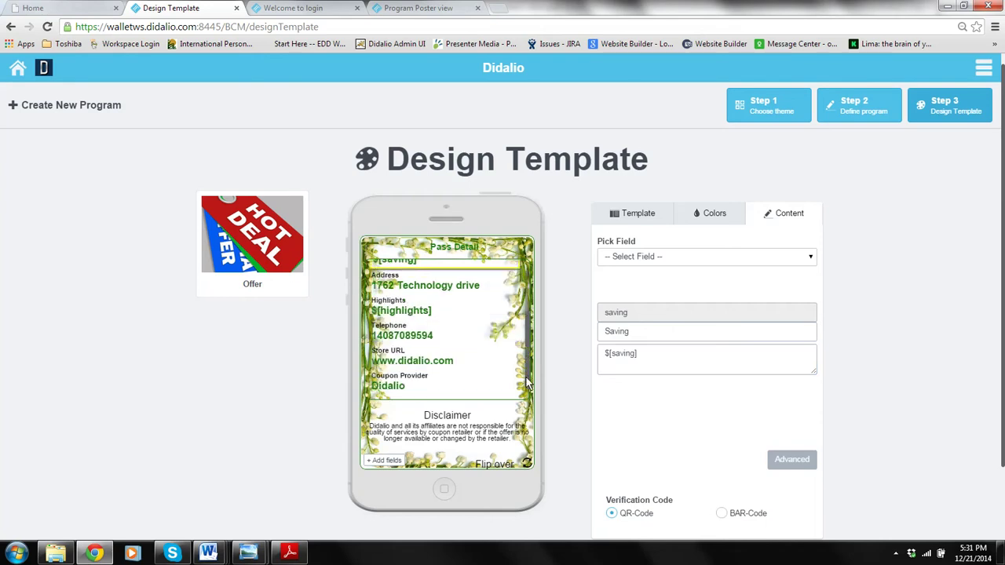
{"action": "left_click", "coordinate": [503, 462]}
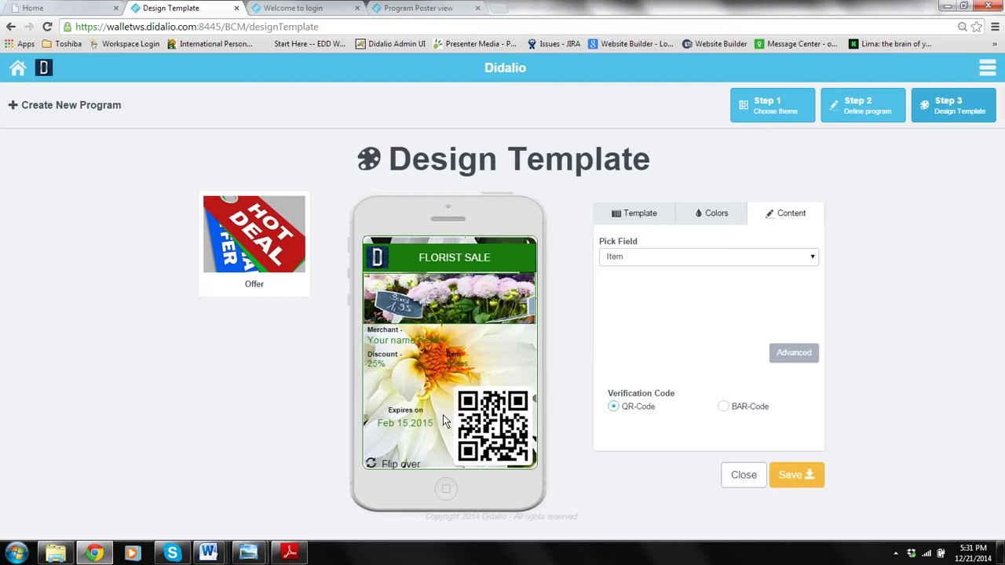
{"action": "left_click", "coordinate": [412, 466]}
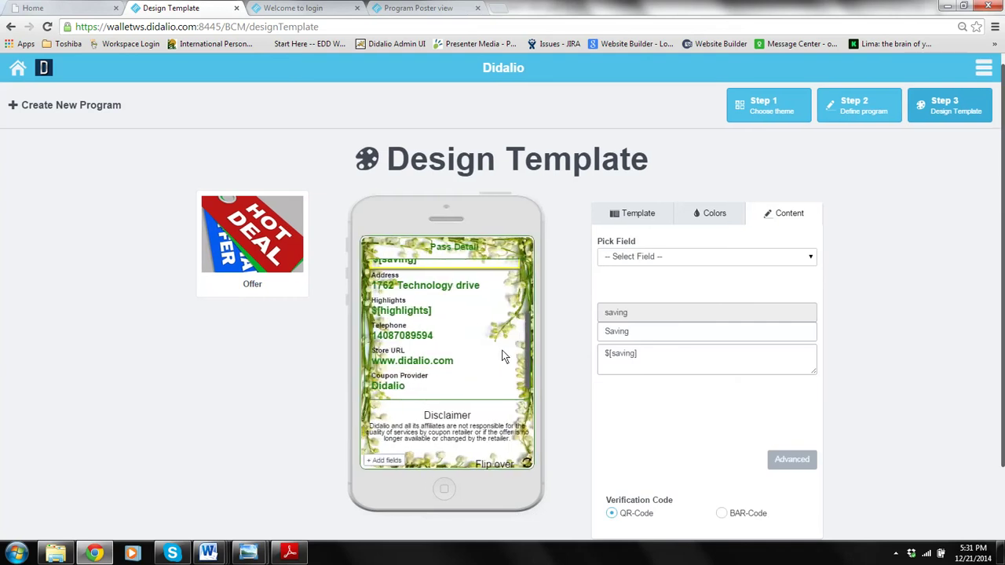
Replace the Highlights field's placeholder value with the "Meet Didalio" paragraph copied from the Didalio home page
{"action": "left_click", "coordinate": [430, 311]}
{"action": "left_click_drag", "start_coordinate": [679, 375], "coordinate": [558, 378]}
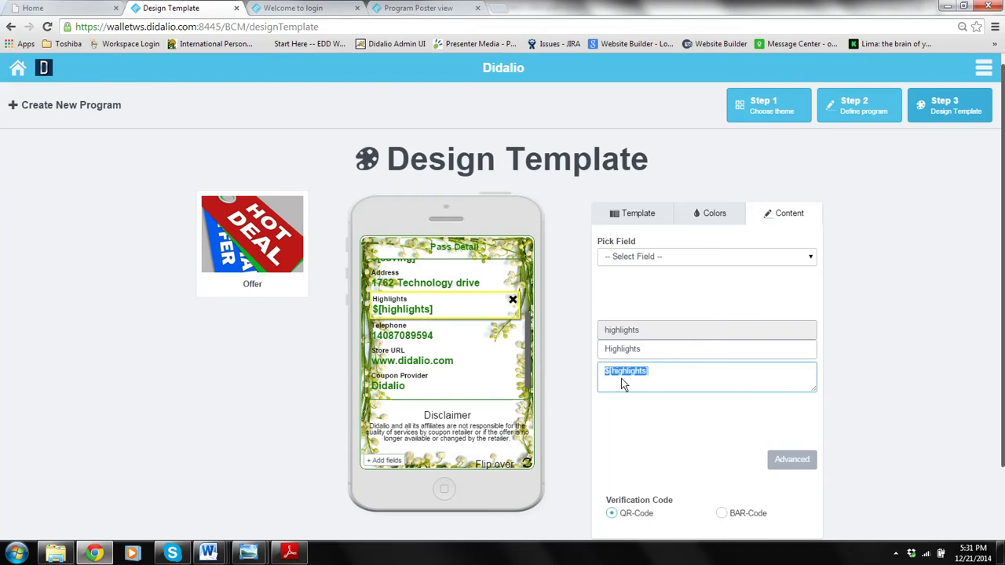
{"action": "left_click", "coordinate": [70, 11]}
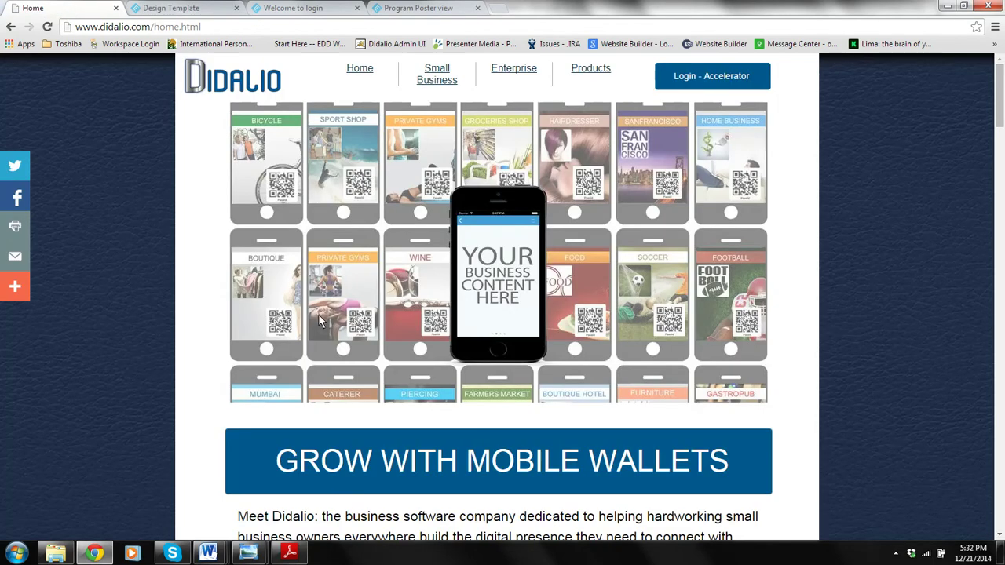
{"action": "scroll", "coordinate": [322, 322], "scroll_direction": "down", "scroll_amount": 3}
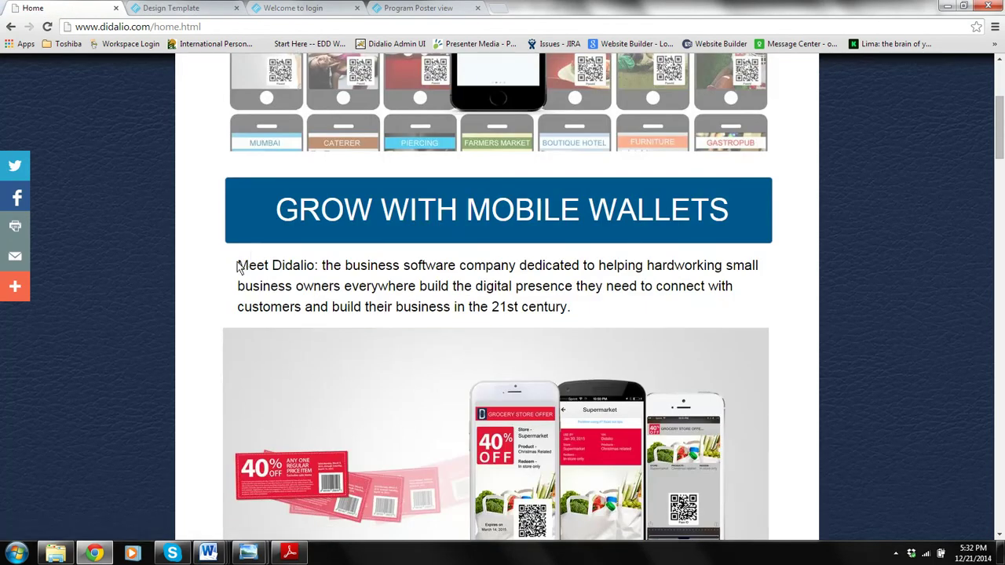
{"action": "left_click_drag", "start_coordinate": [239, 265], "coordinate": [576, 311]}
{"action": "key", "text": "ctrl+c"}
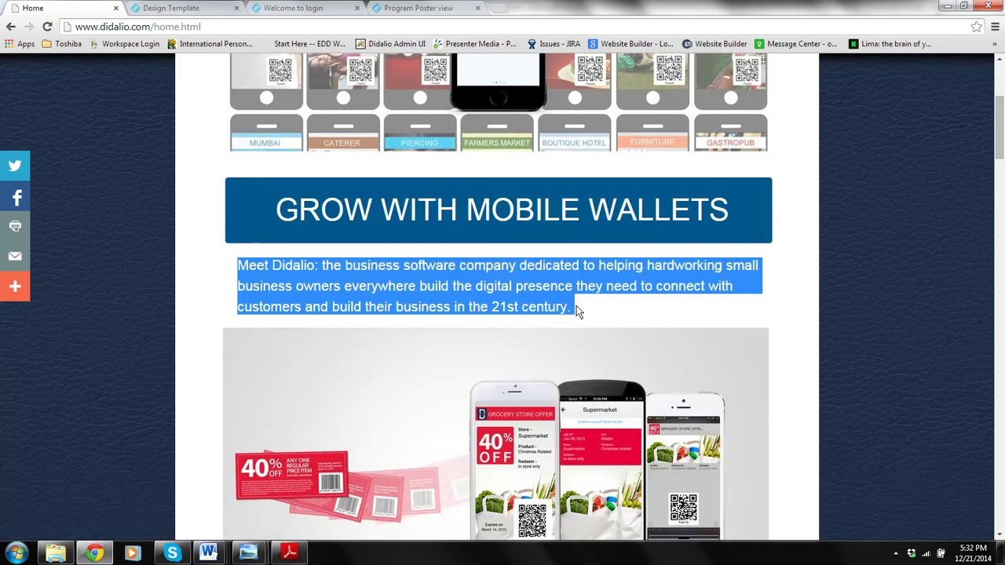
{"action": "left_click", "coordinate": [186, 10]}
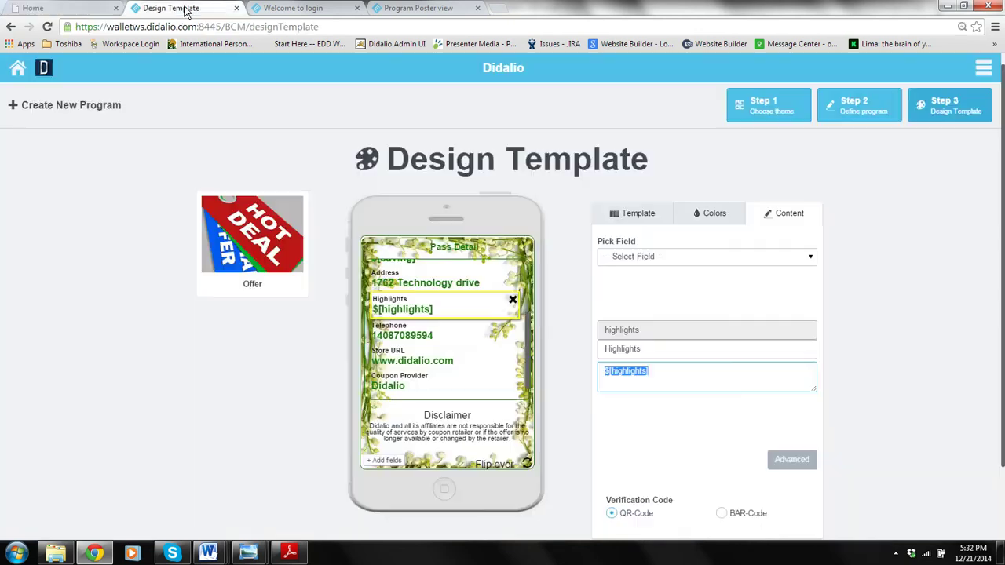
{"action": "key", "text": "ctrl+v"}
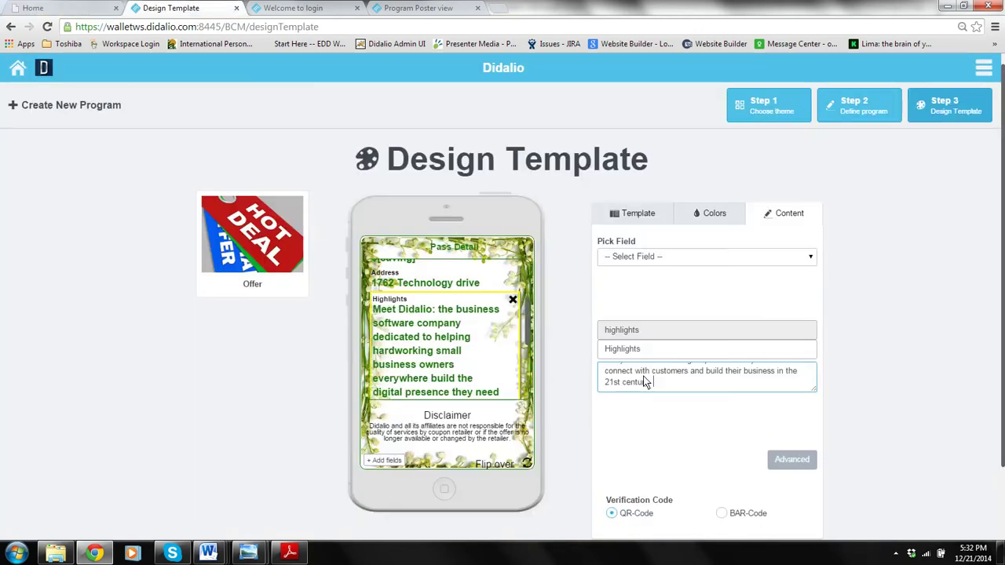
{"action": "scroll", "coordinate": [528, 317], "scroll_direction": "down", "scroll_amount": 3}
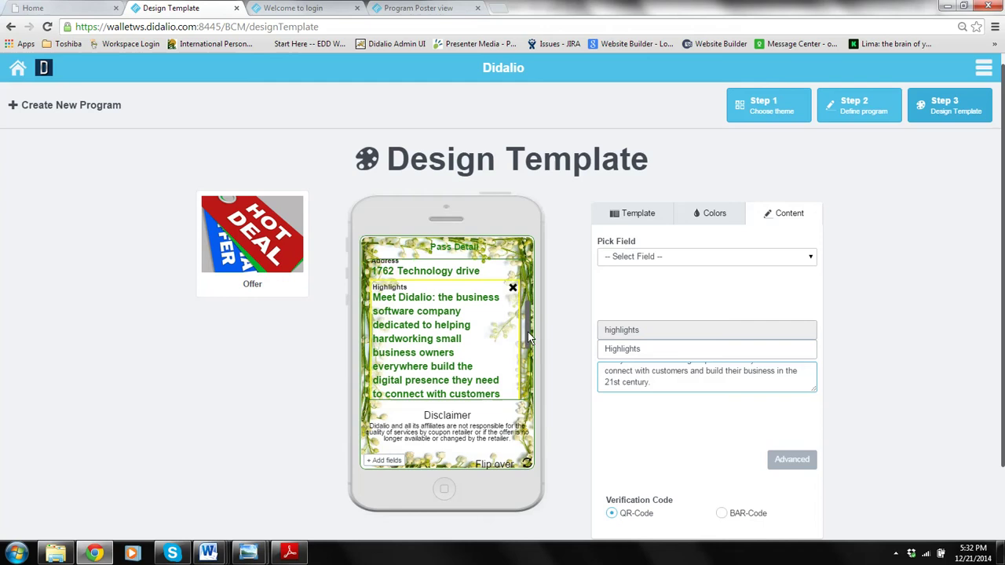
Save the pass design from its front side and check both sides in the program preview
{"action": "left_click", "coordinate": [515, 463]}
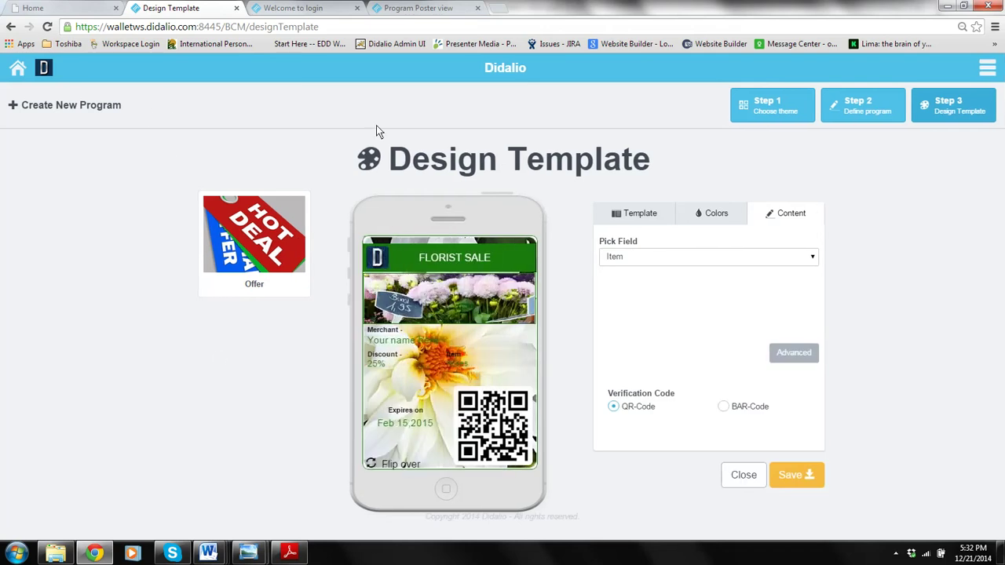
{"action": "left_click", "coordinate": [810, 476]}
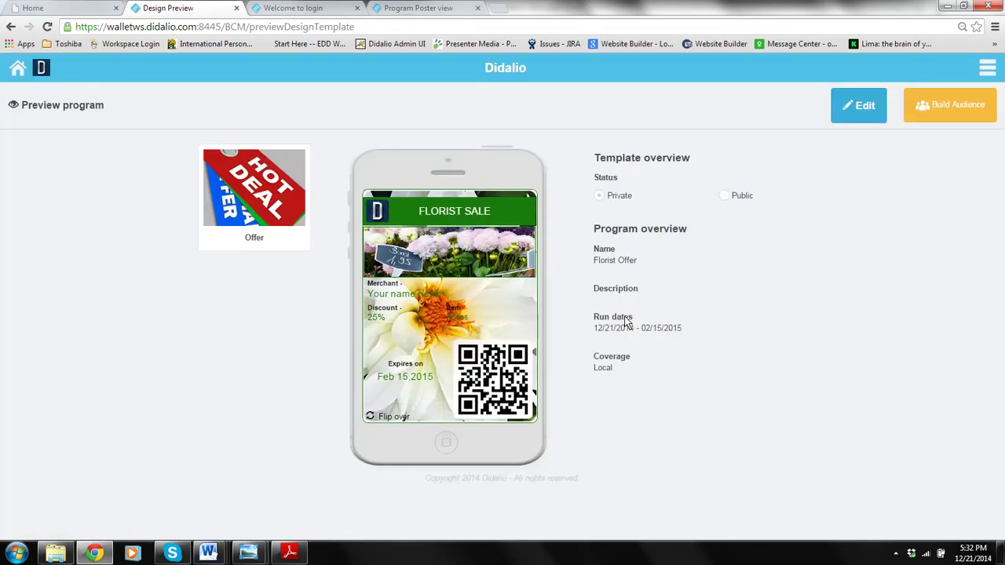
{"action": "left_click", "coordinate": [385, 415]}
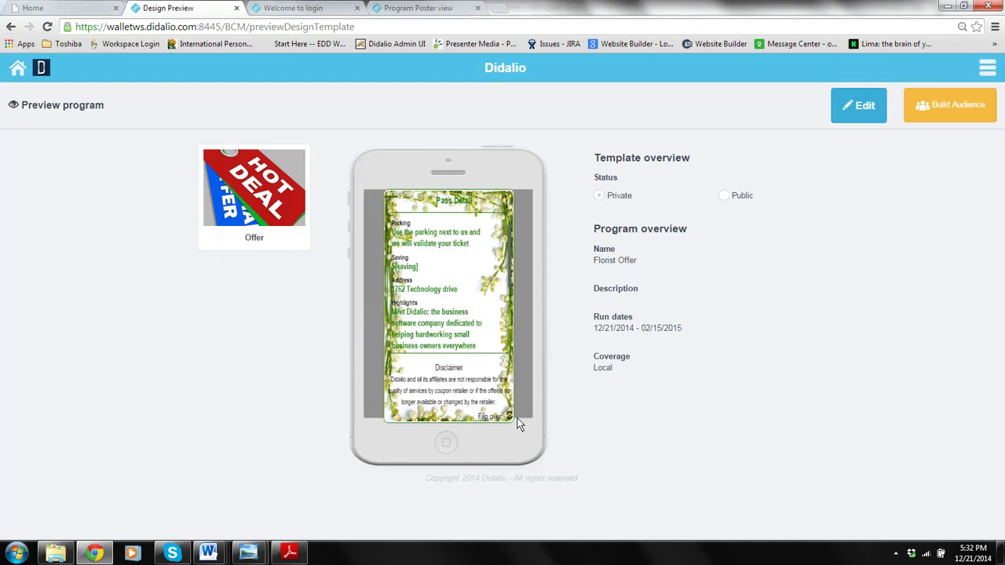
{"action": "left_click", "coordinate": [516, 421]}
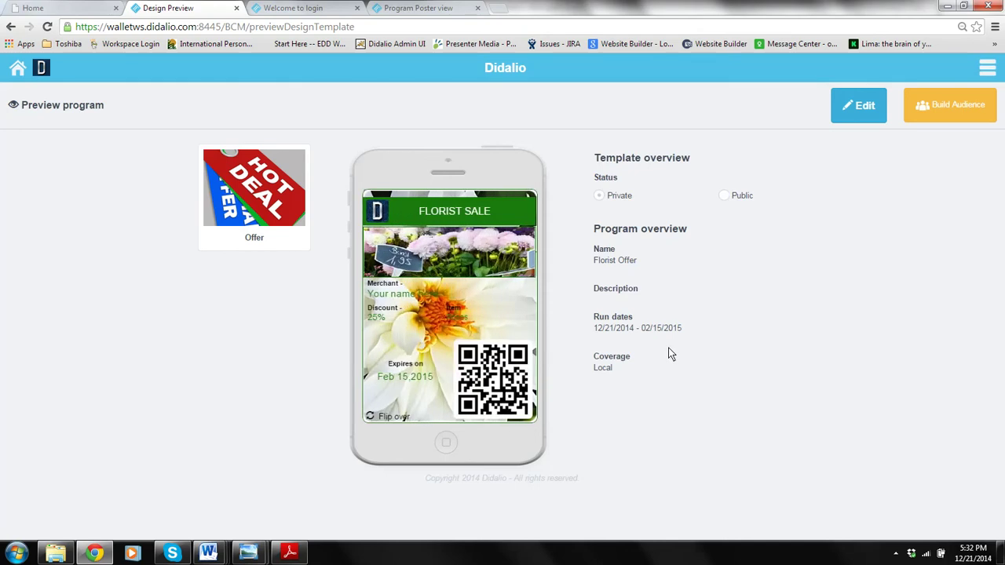
Start building the audience and add a single user with the saved name, e-mail and mobile phone, keeping Email as the sending option
{"action": "left_click", "coordinate": [934, 107]}
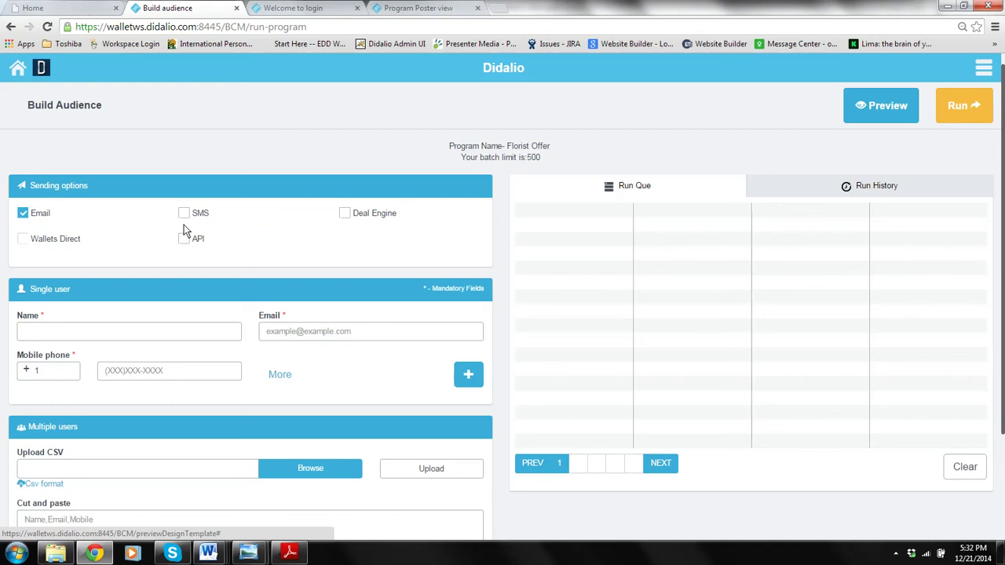
{"action": "left_click", "coordinate": [145, 338]}
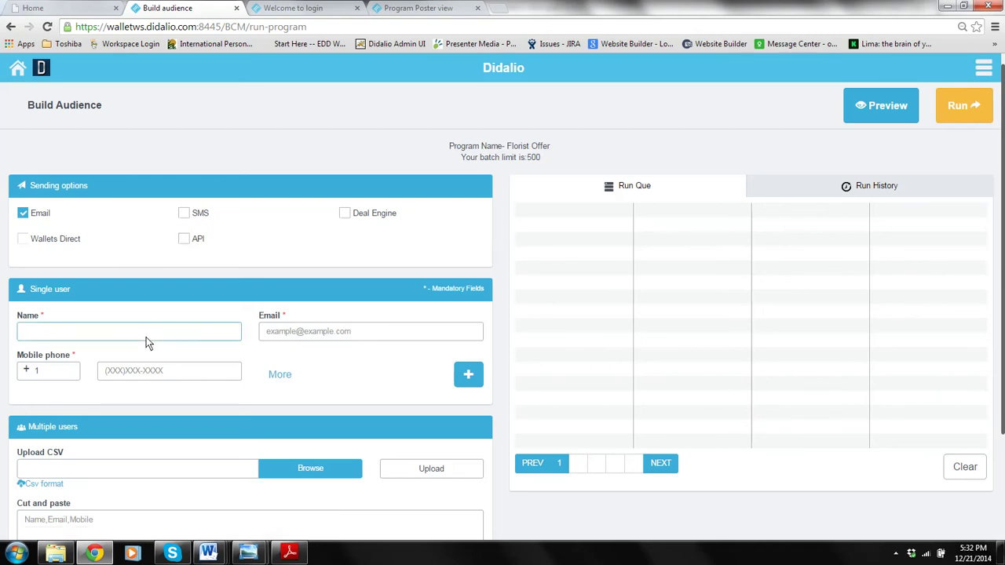
{"action": "type", "text": "Ir"}
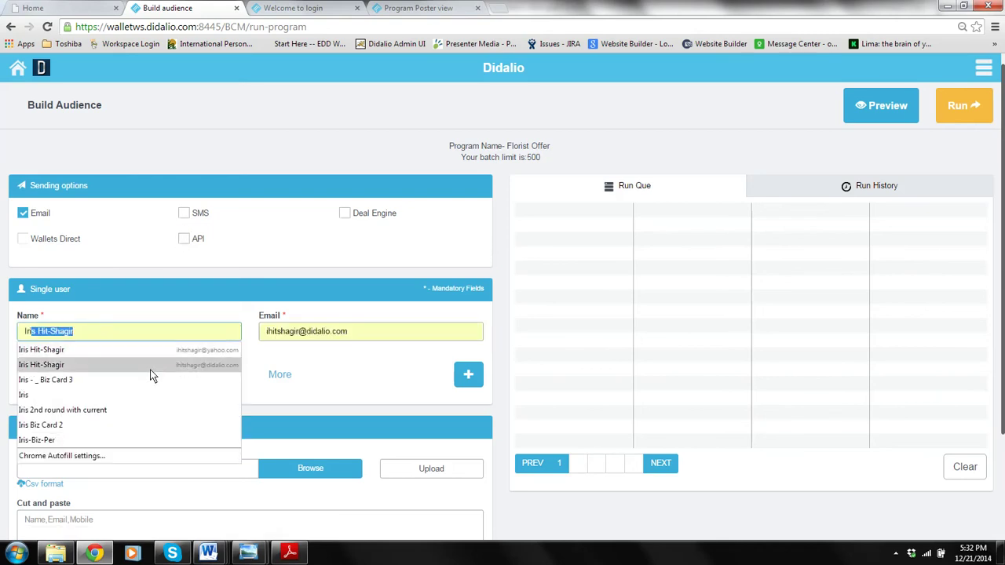
{"action": "left_click", "coordinate": [151, 368]}
{"action": "left_click", "coordinate": [461, 377]}
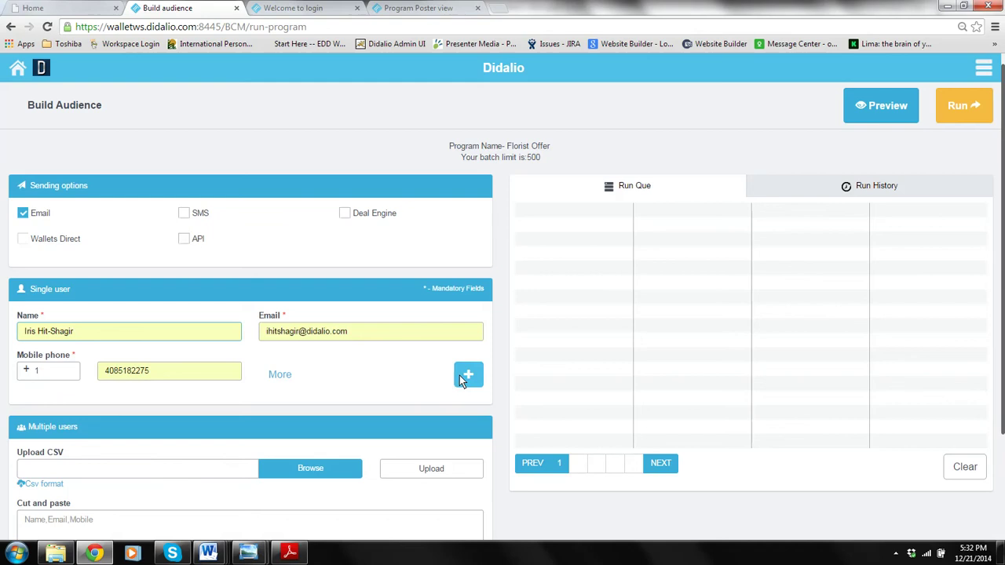